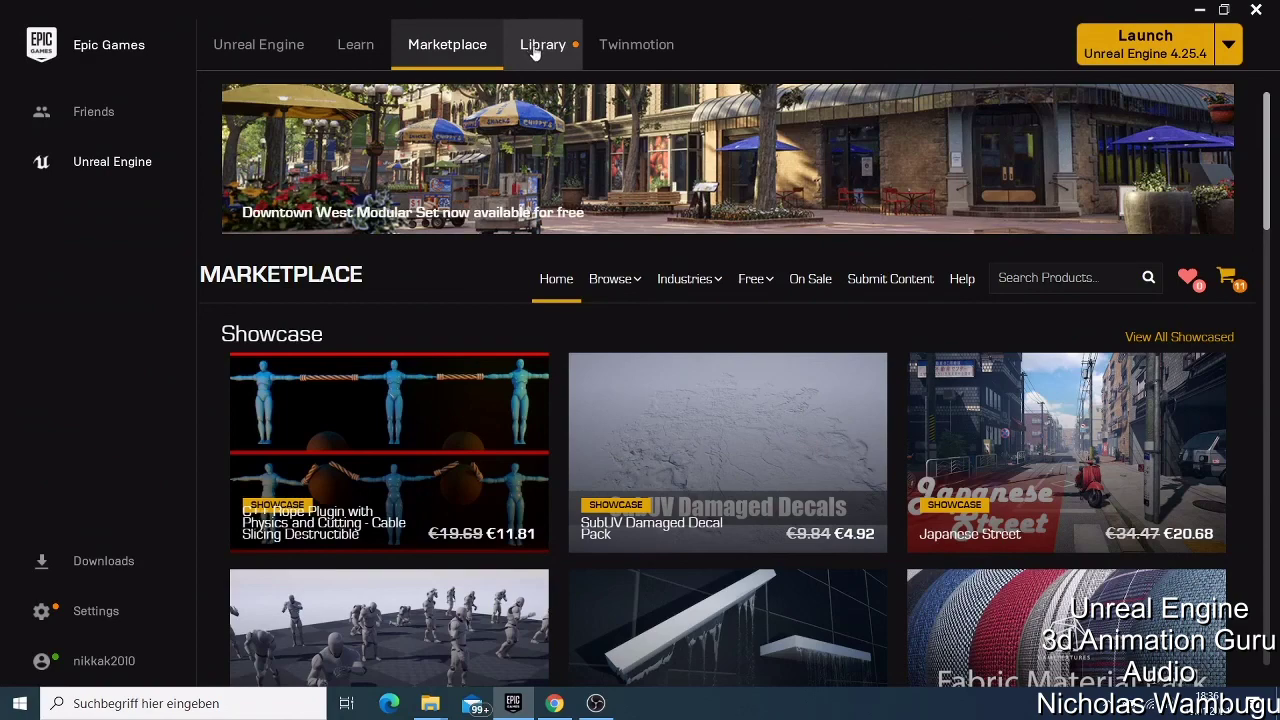
Step: Open the library in the Epic Games Launcher and locate the Unreal Engine shortcut on the desktop
left_click(535, 50)
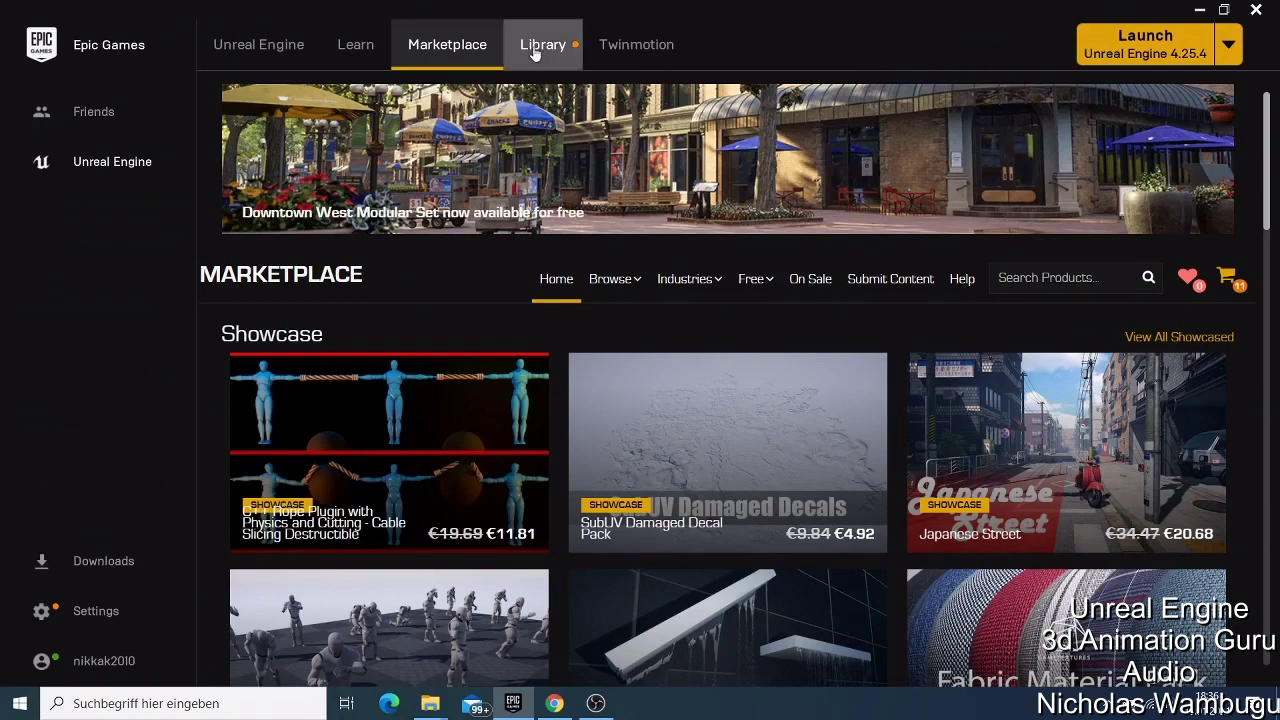
left_click(1197, 10)
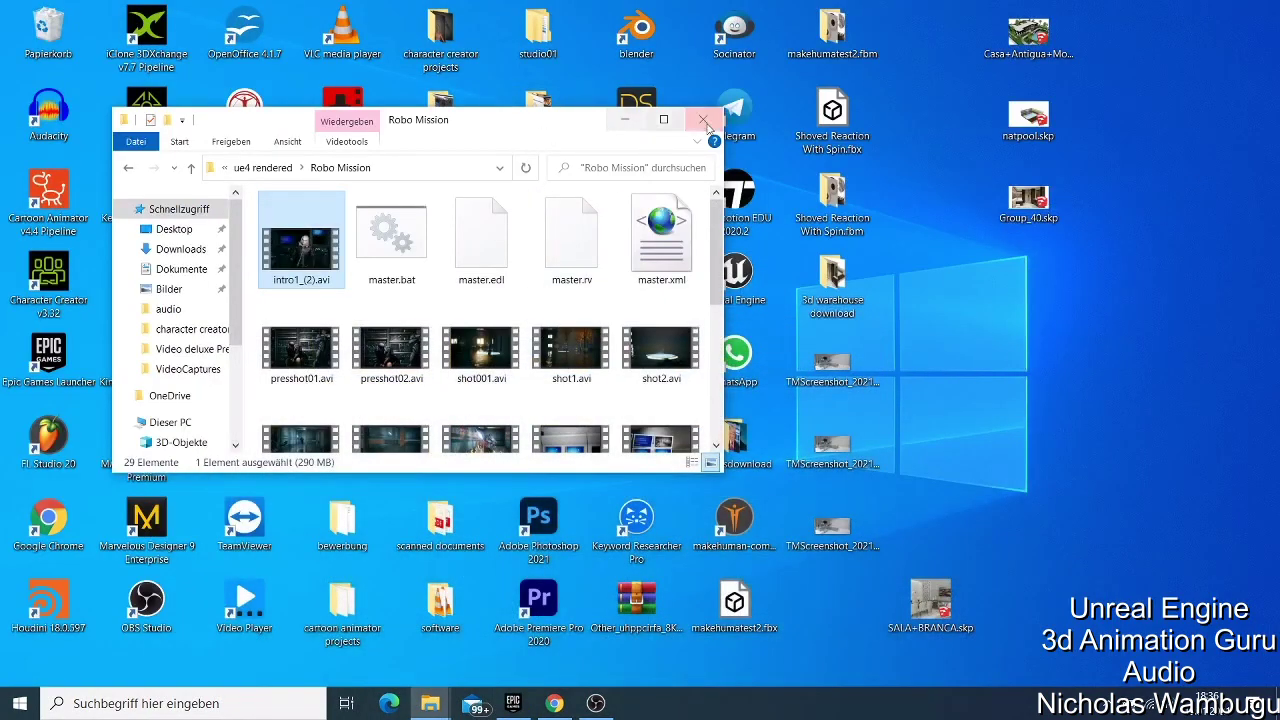
left_click(624, 119)
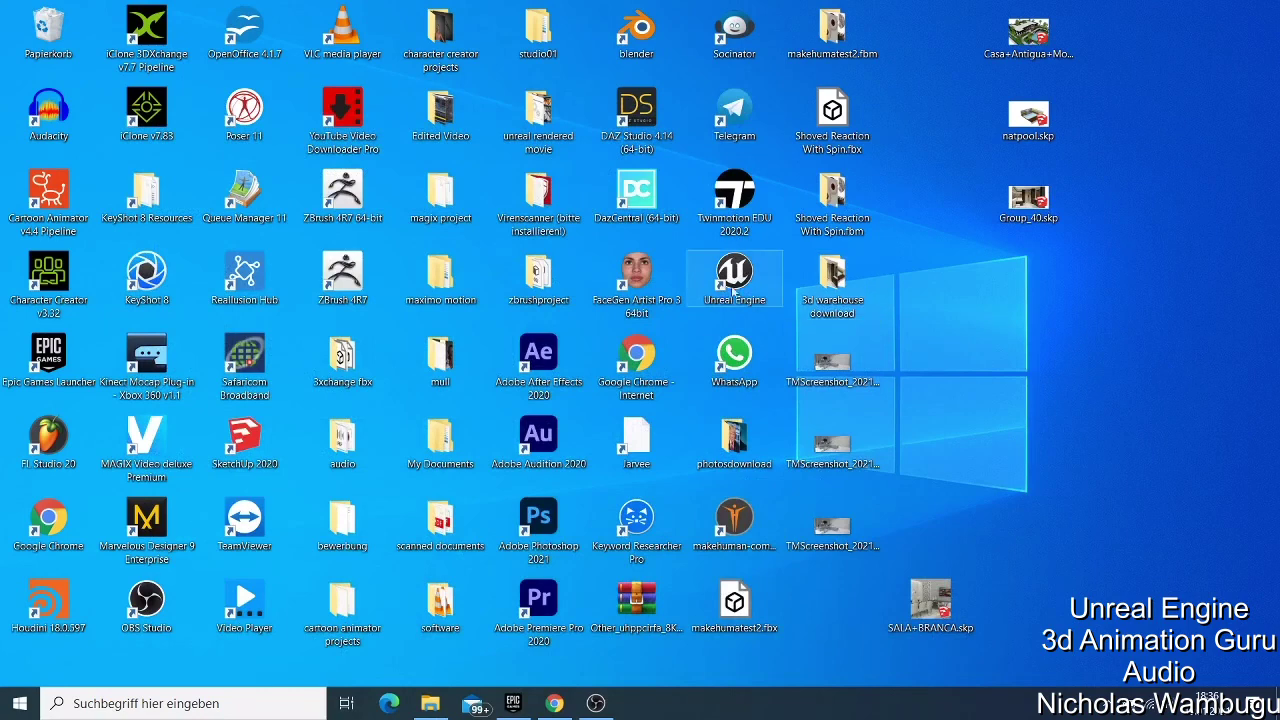
left_click(736, 290)
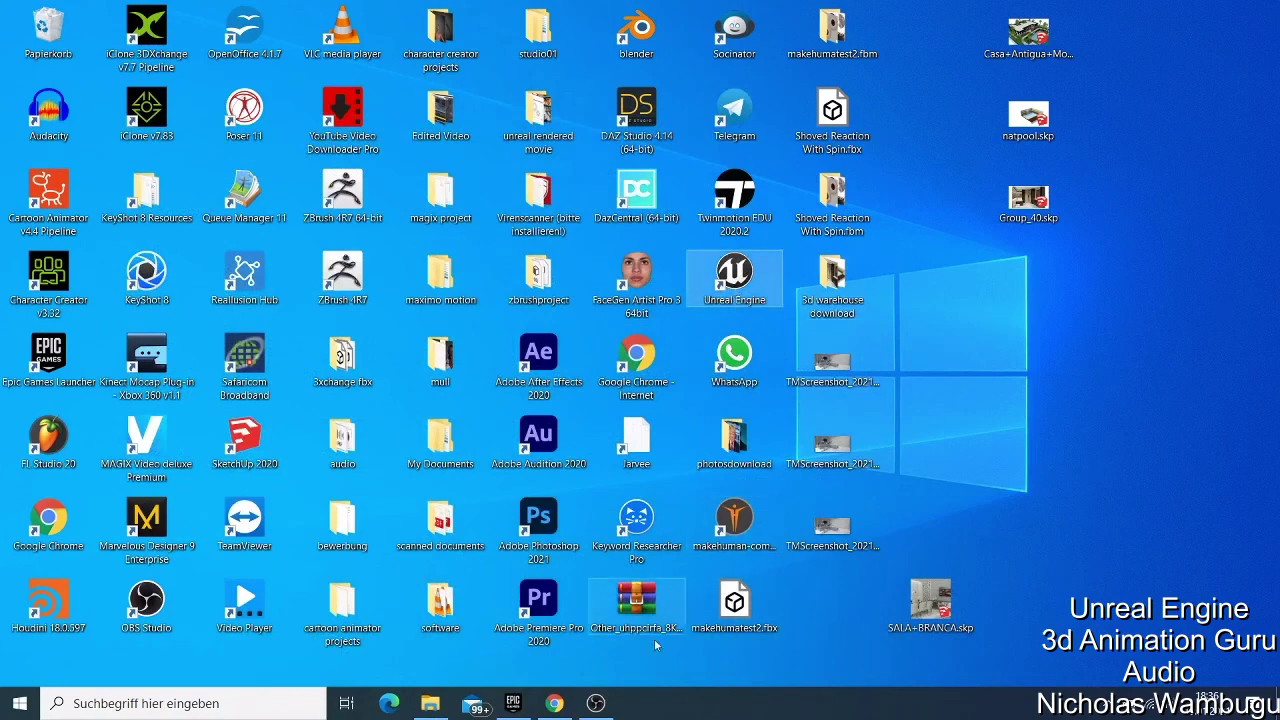
left_click(513, 703)
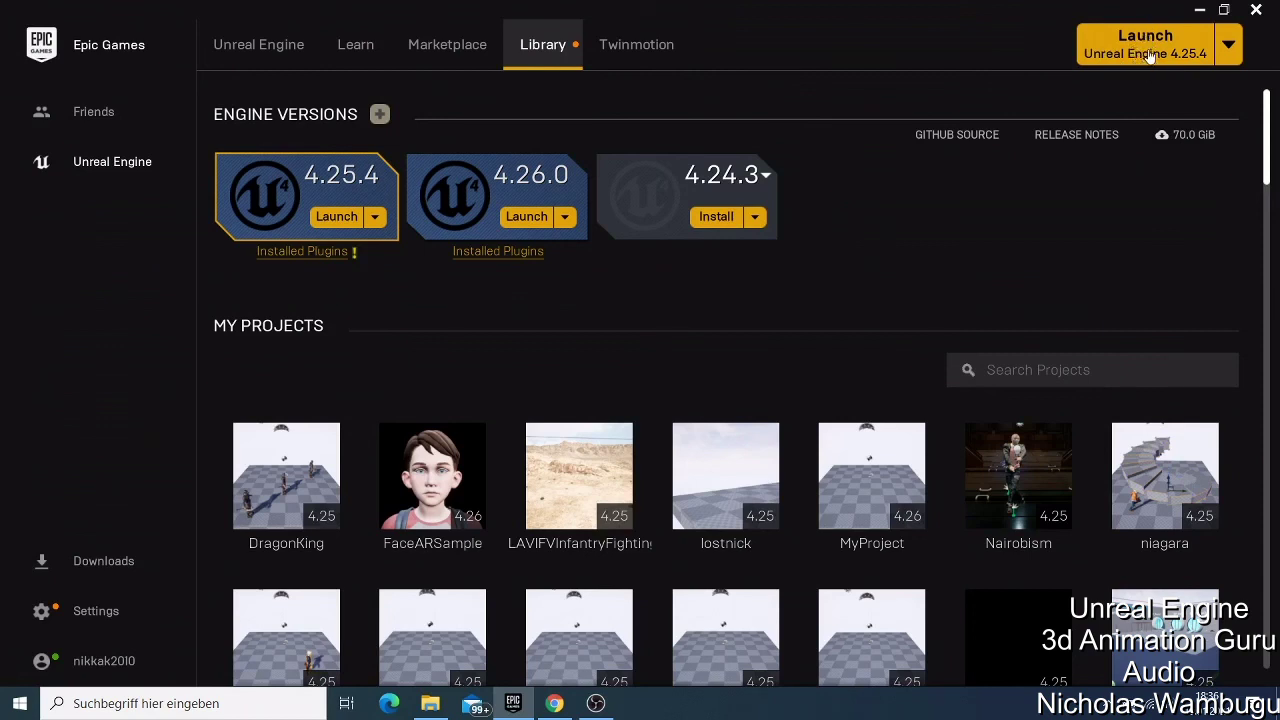
Step: Remove the uninstalled 4.24.3 engine slot from the library and check which engine versions can be launched
left_click(1229, 52)
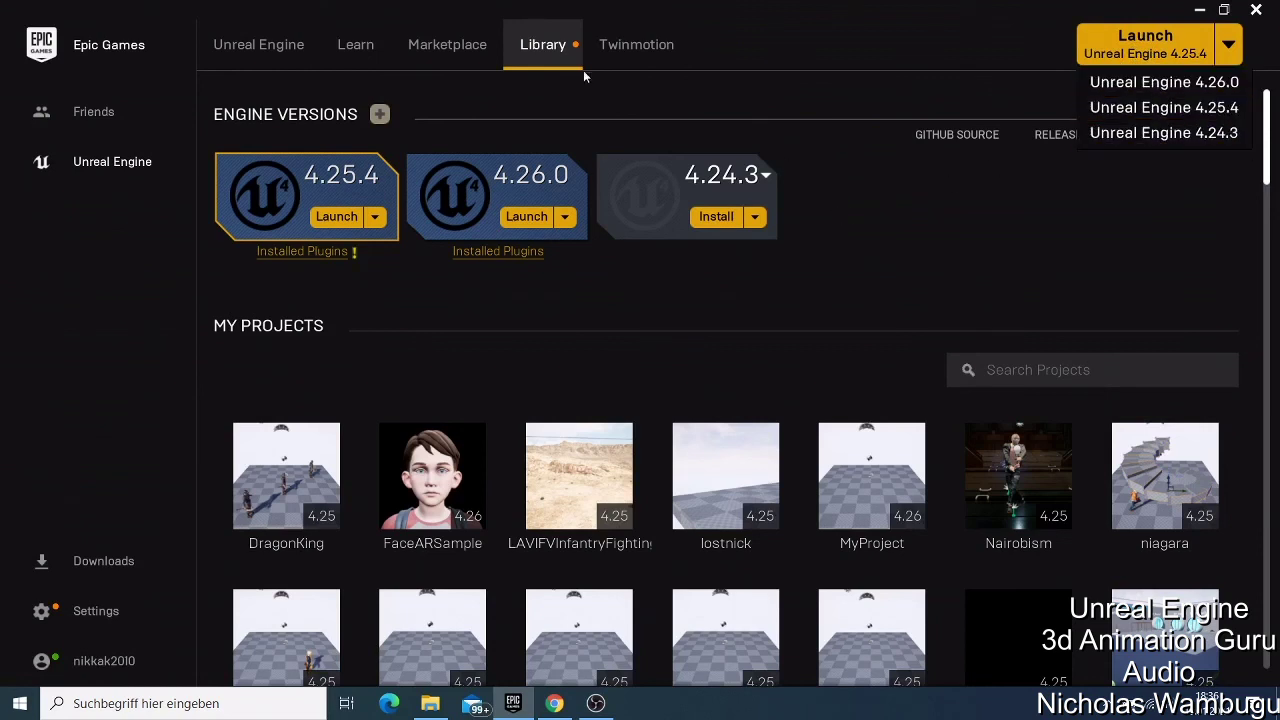
left_click(610, 167)
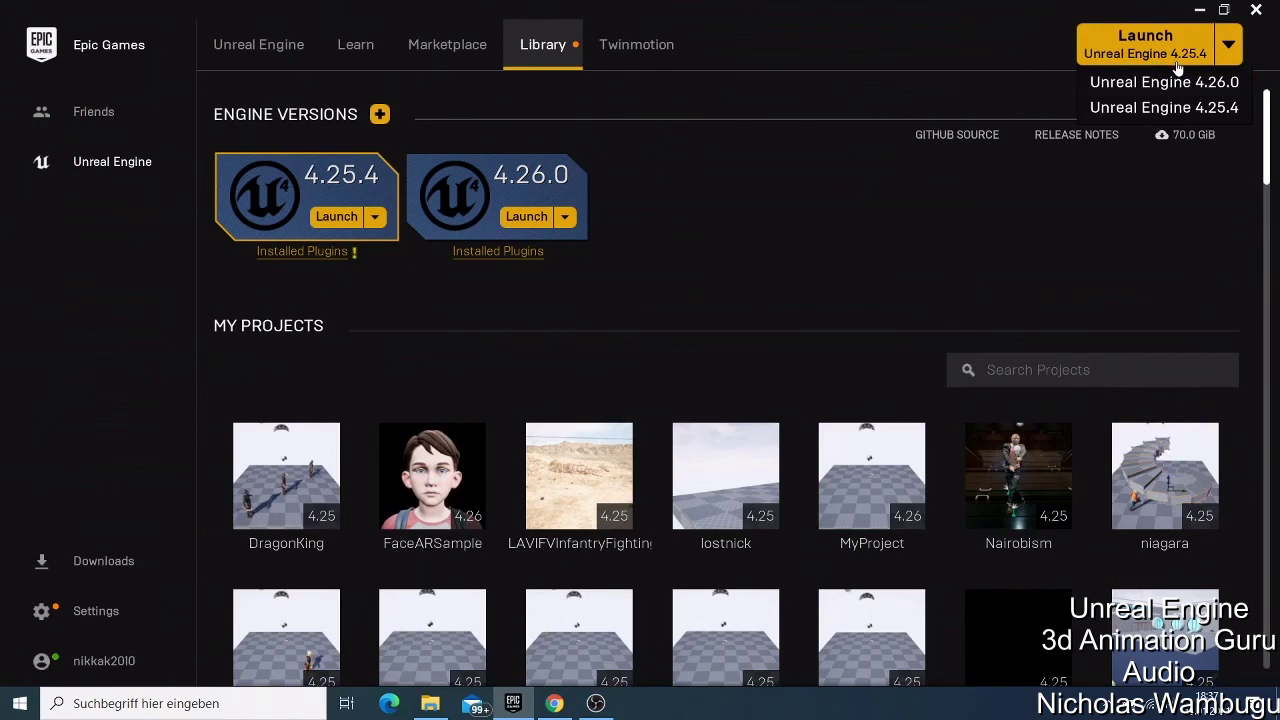
left_click(1186, 117)
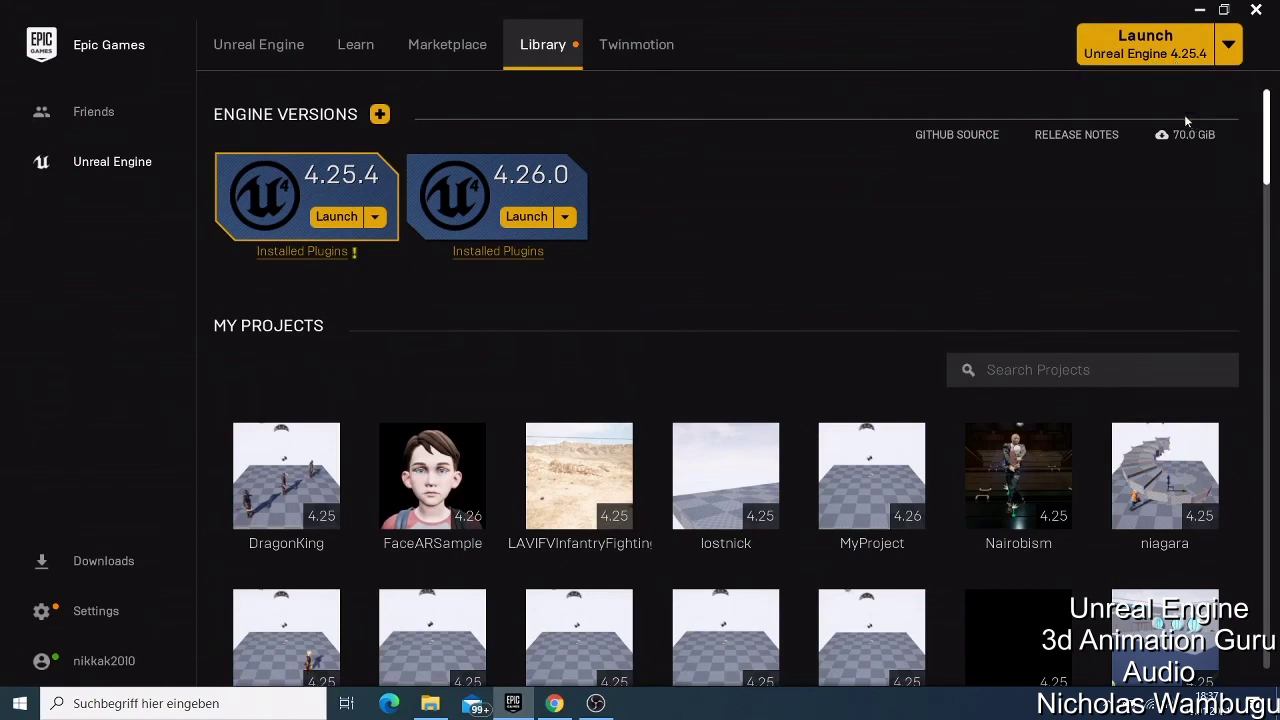
mouse_move(476, 203)
mouse_move(326, 192)
Step: Launch Unreal Engine from its desktop shortcut and look over the recent projects and new project categories
left_click(1199, 10)
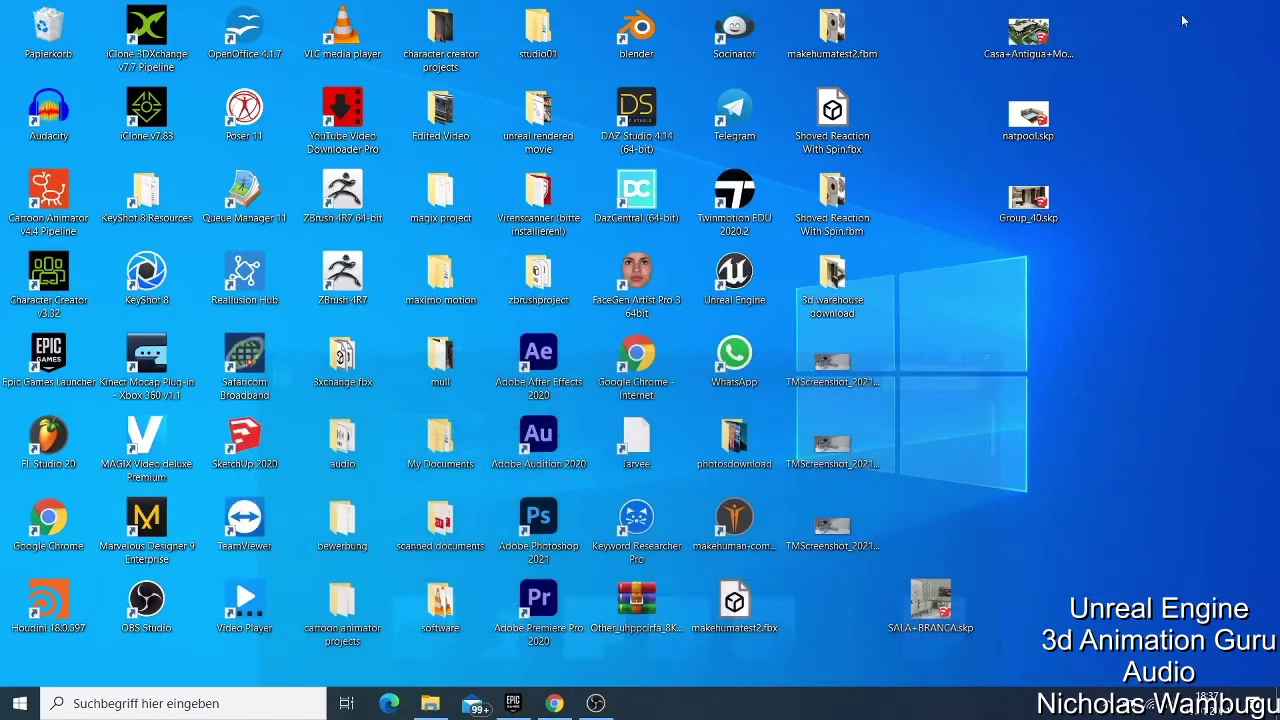
double_click(742, 287)
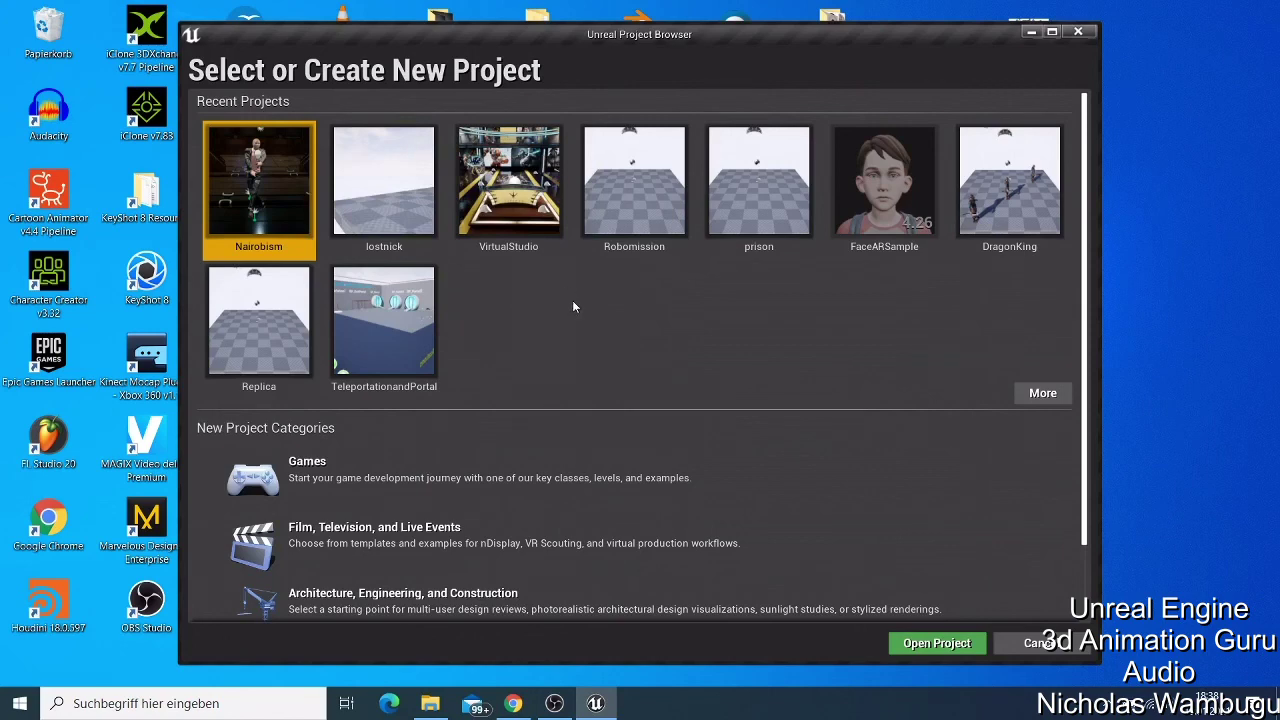
scroll(578, 309, "down", 2)
scroll(579, 318, "up", 2)
Step: Examine the project templates offered in the Games category and return to the category list
left_click(313, 482)
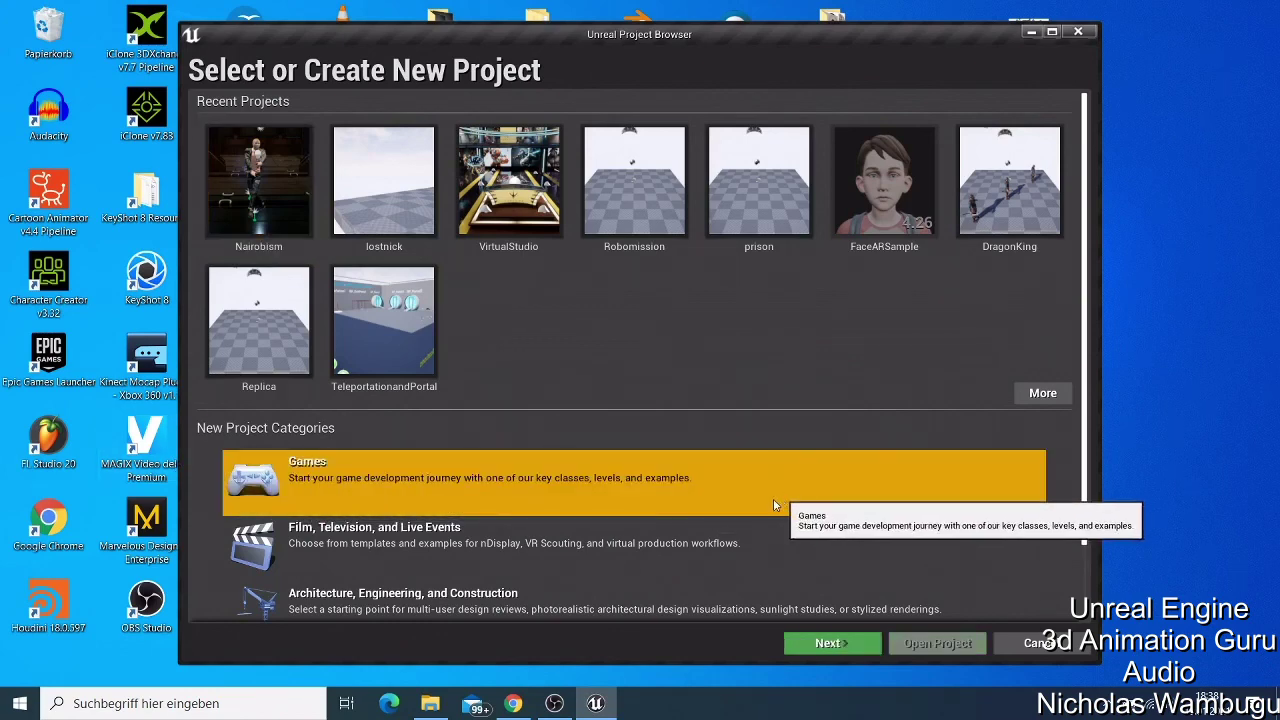
left_click(843, 648)
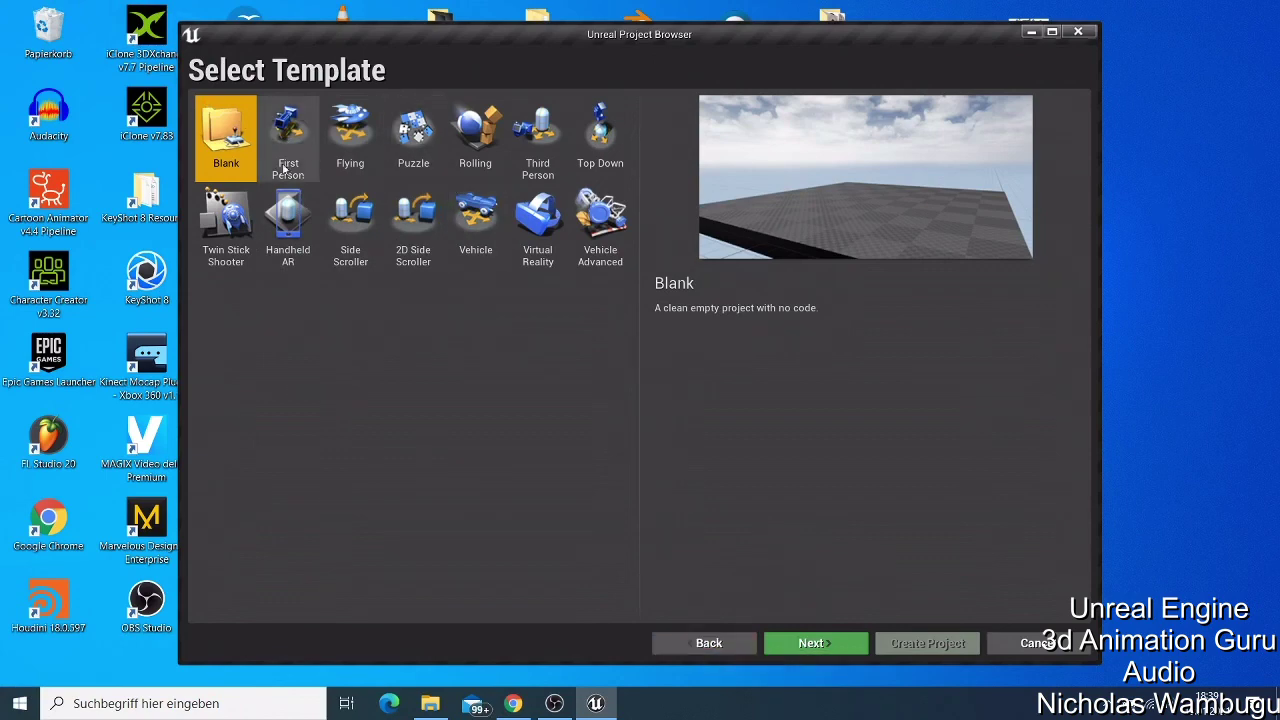
left_click(712, 644)
scroll(407, 525, "down", 1)
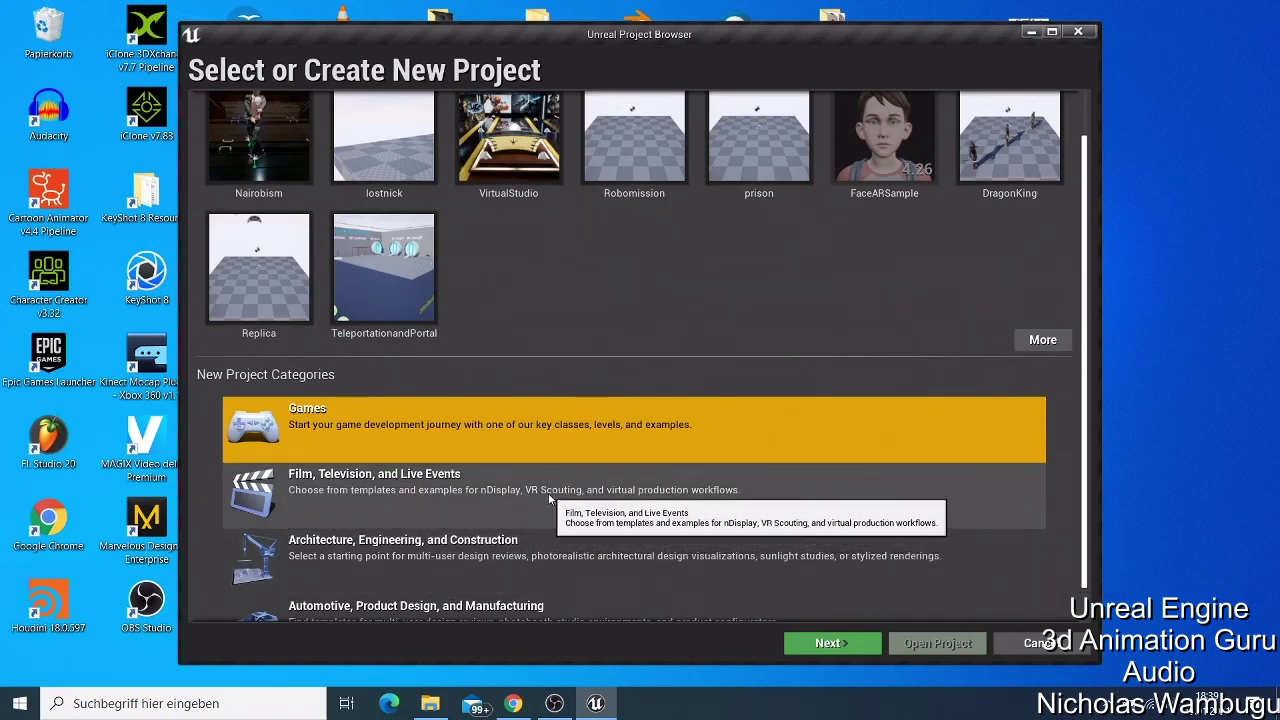
Step: Compare the film, architecture and automotive categories, and examine the templates for Automotive, Product Design, and Manufacturing
left_click(350, 495)
left_click(357, 432)
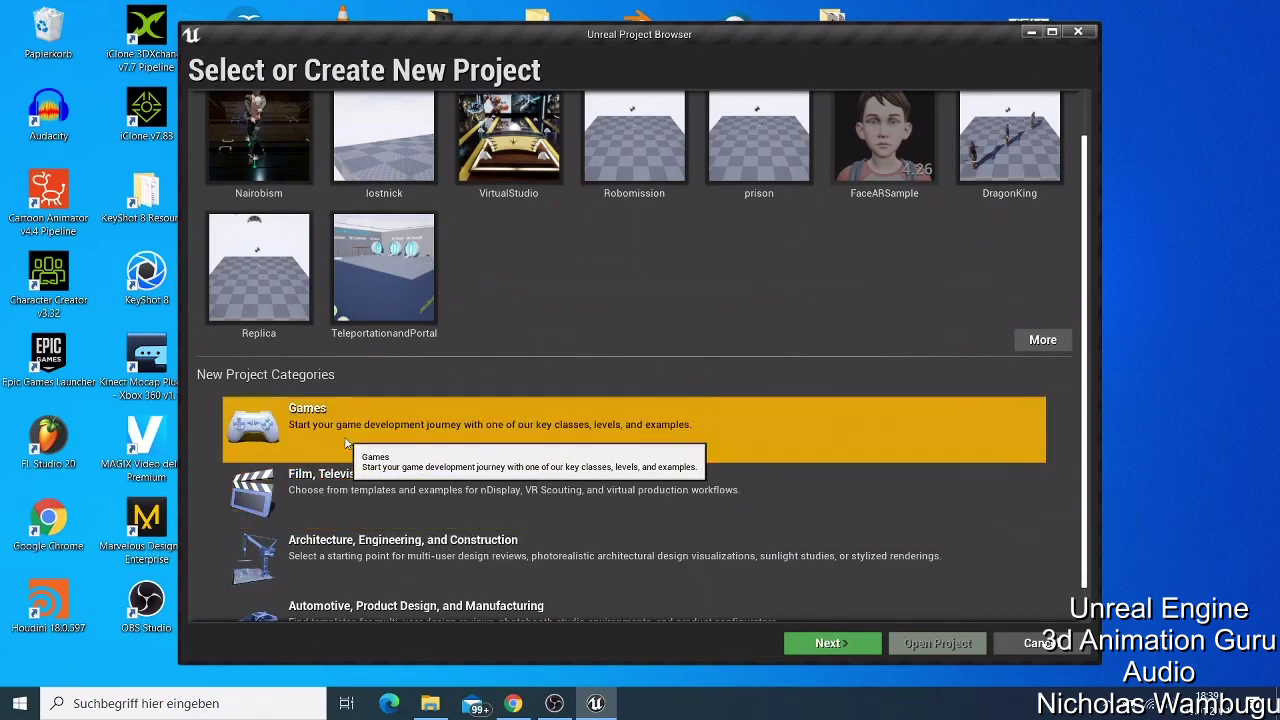
left_click(388, 508)
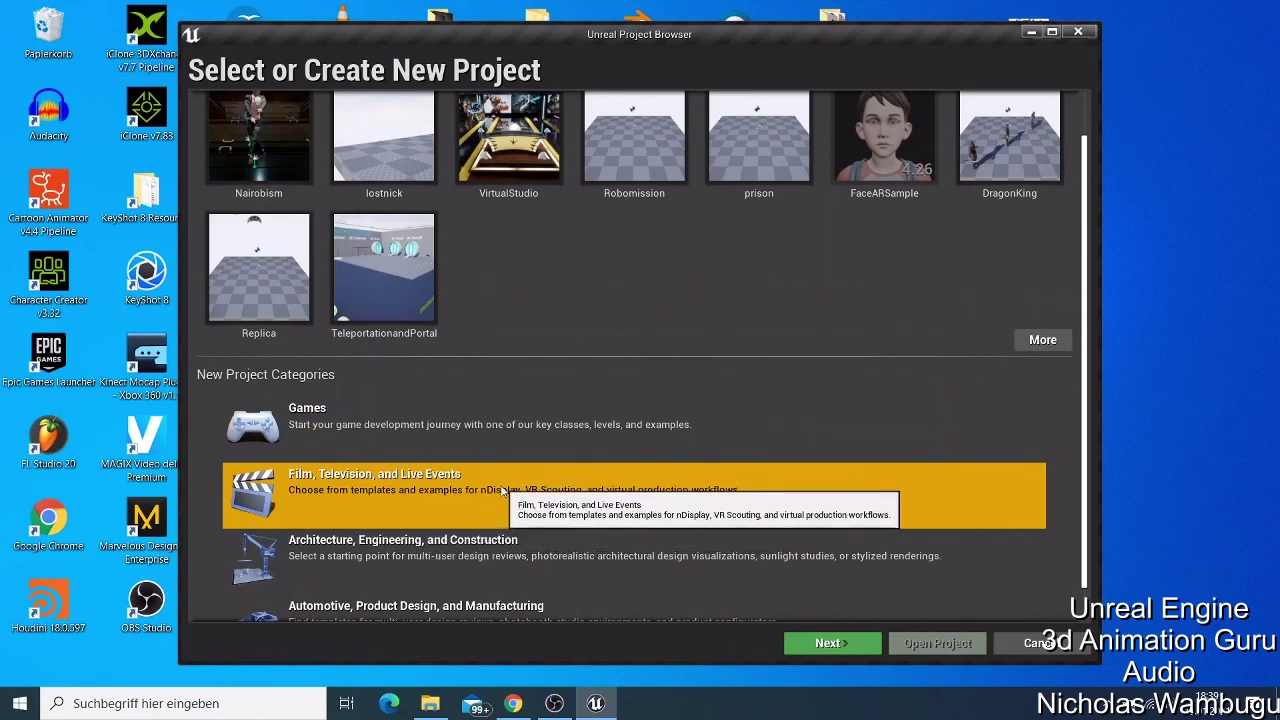
scroll(462, 416, "down", 1)
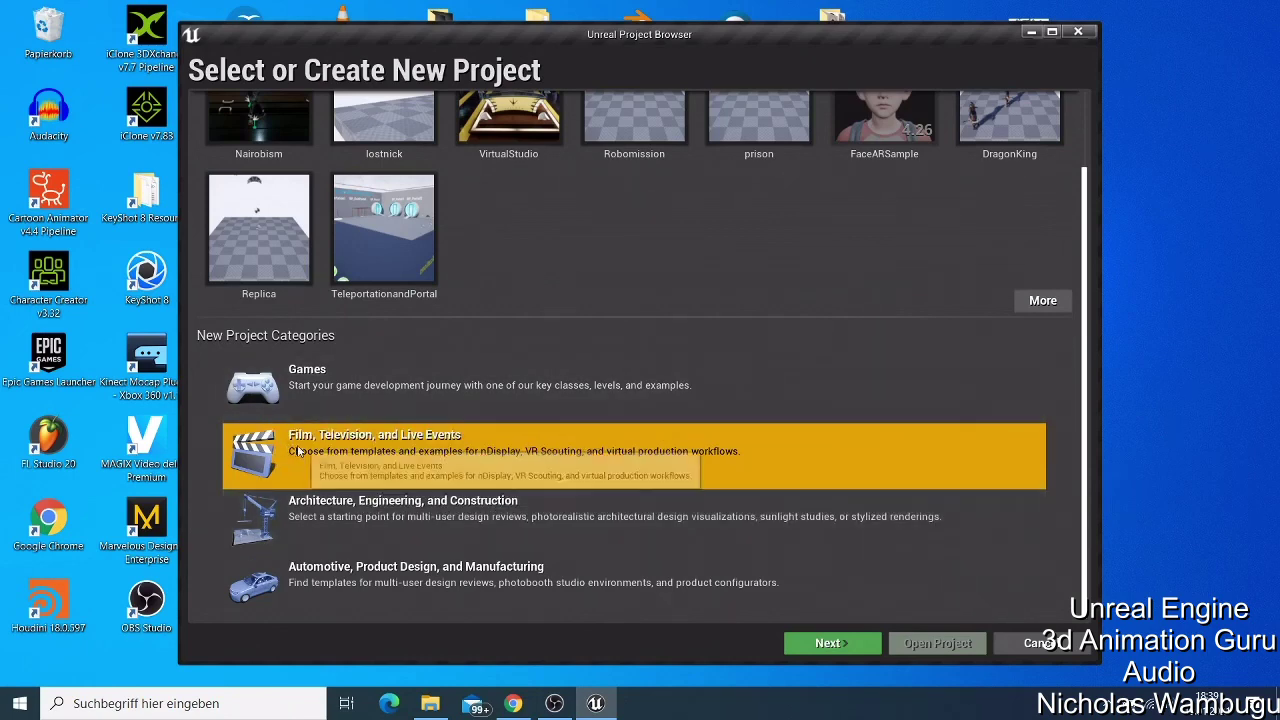
left_click(361, 519)
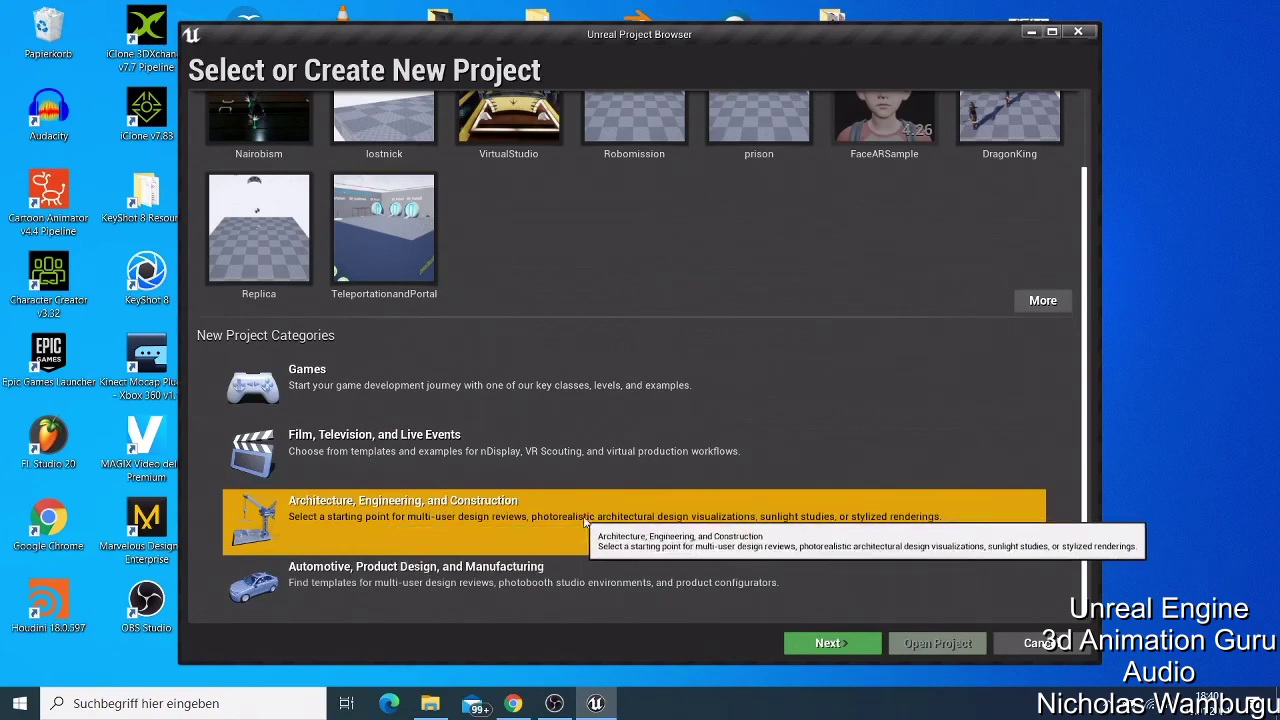
left_click(362, 604)
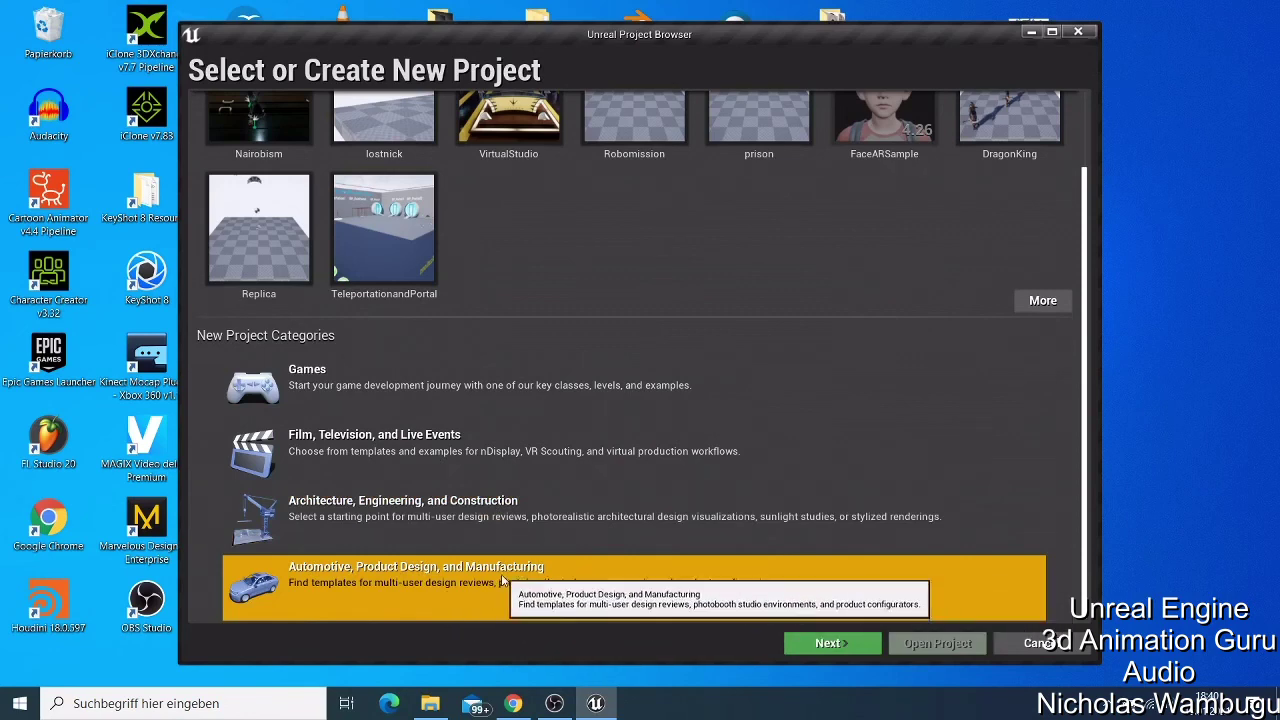
left_click(825, 643)
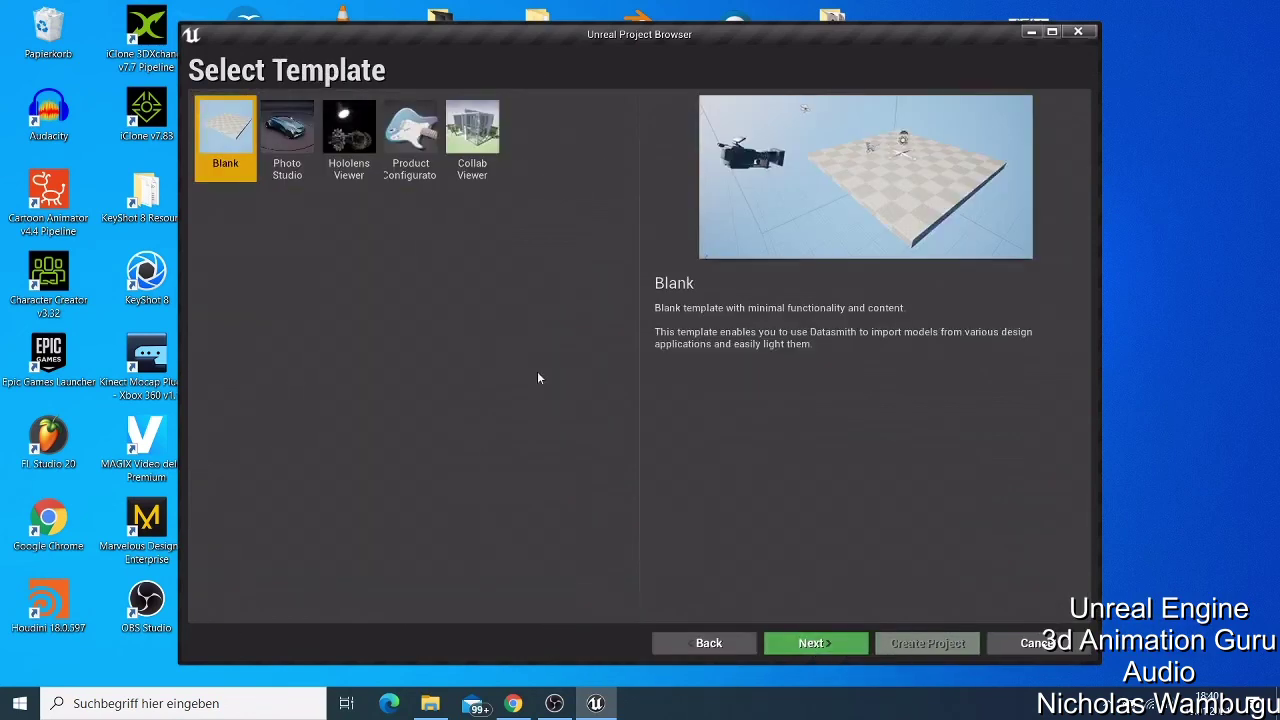
left_click(710, 643)
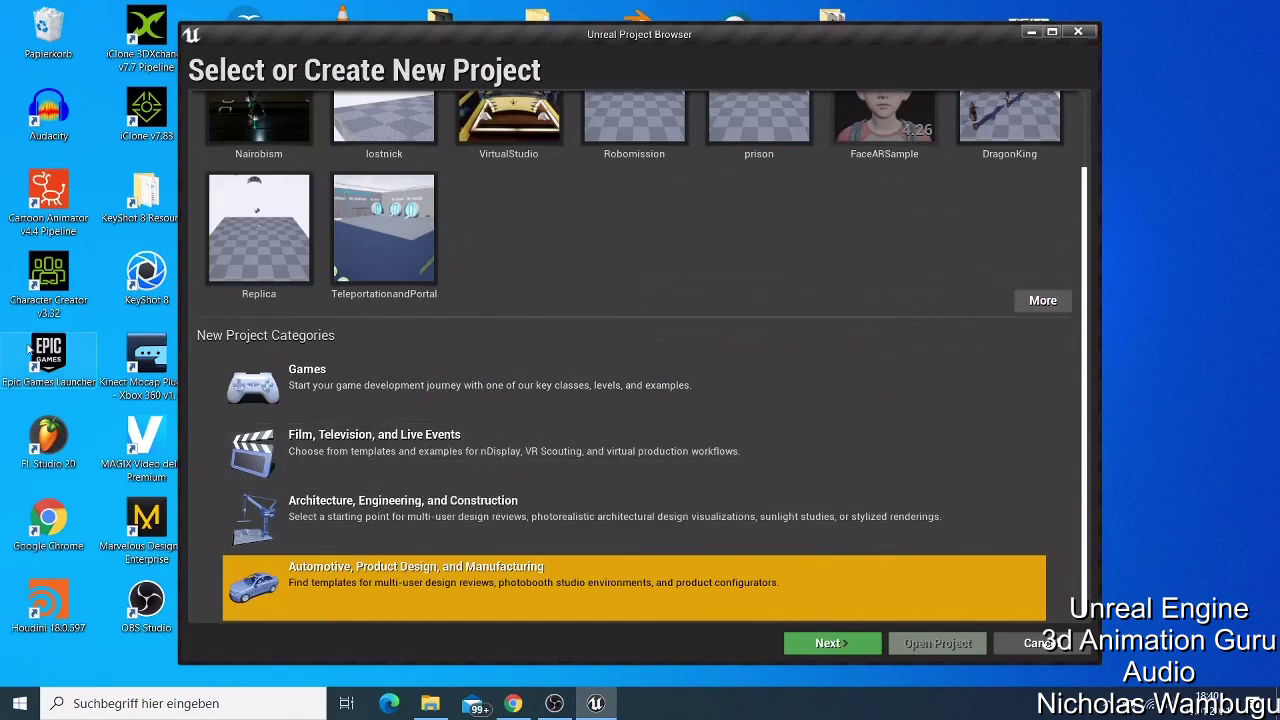
Step: Set up a Film, Television, and Live Events project from the Blank template with no starter content and raytracing disabled
left_click(308, 453)
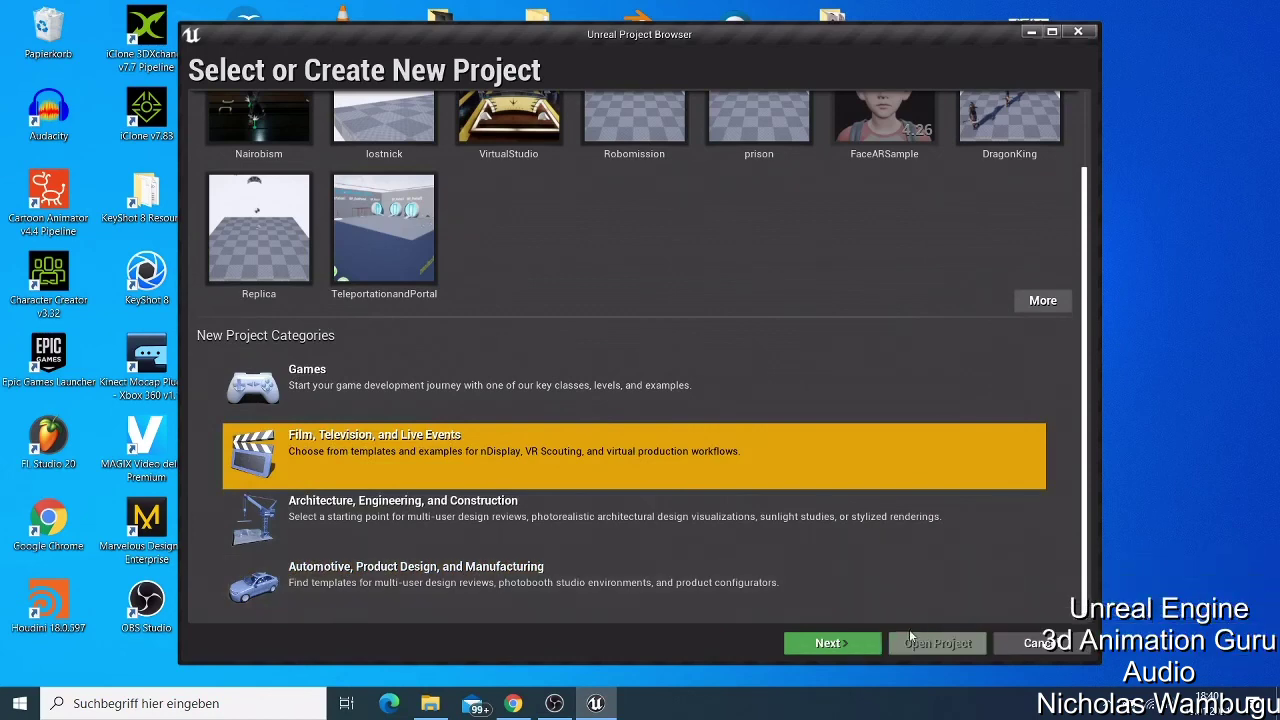
left_click(845, 641)
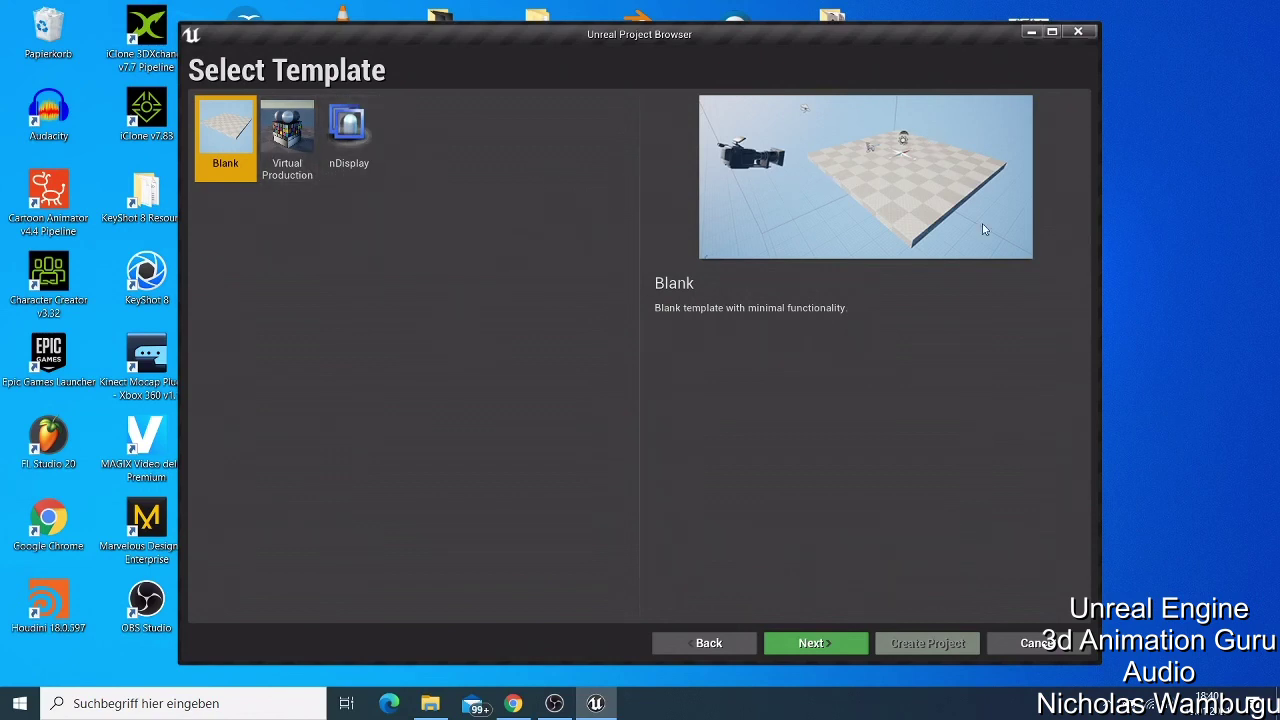
left_click(822, 636)
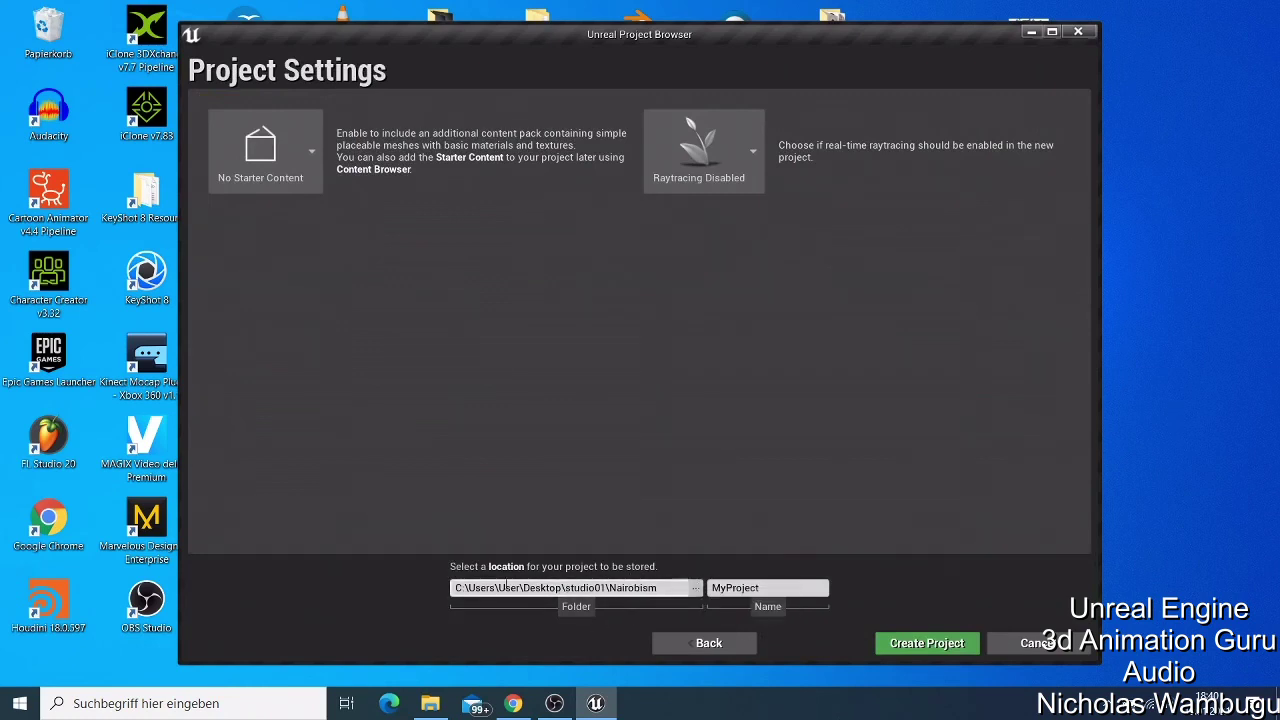
left_click(258, 175)
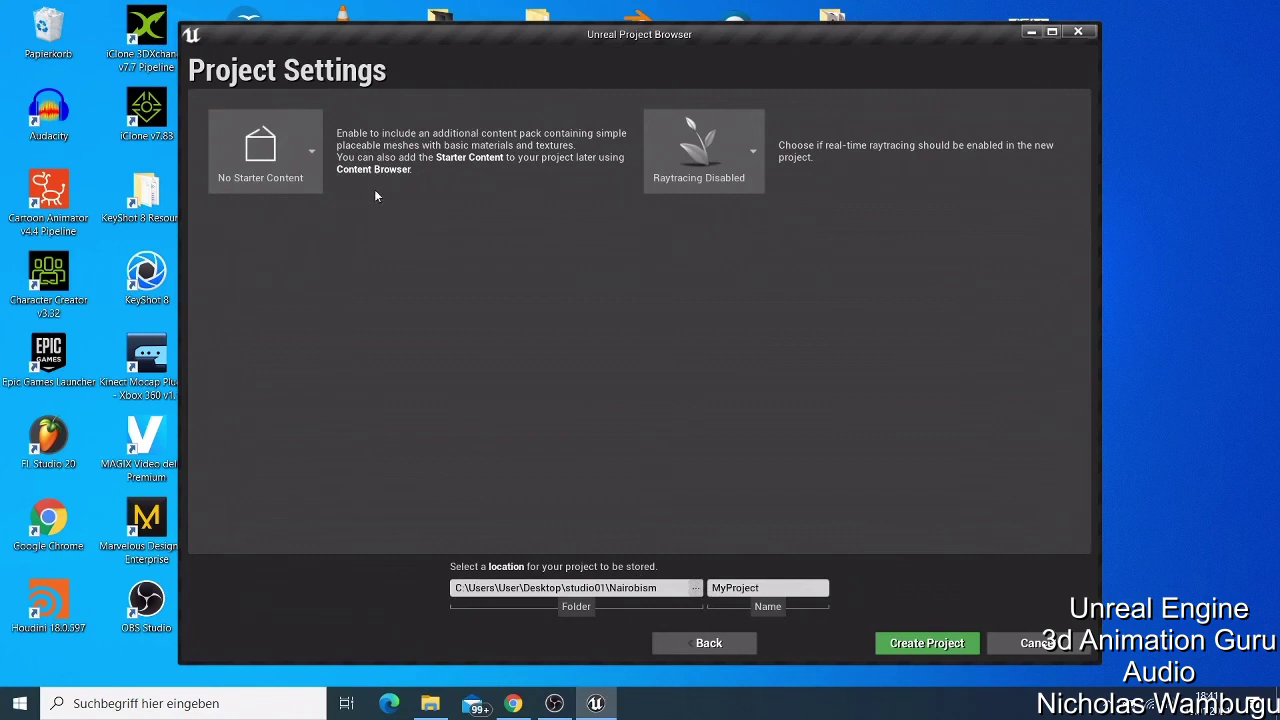
left_click(756, 149)
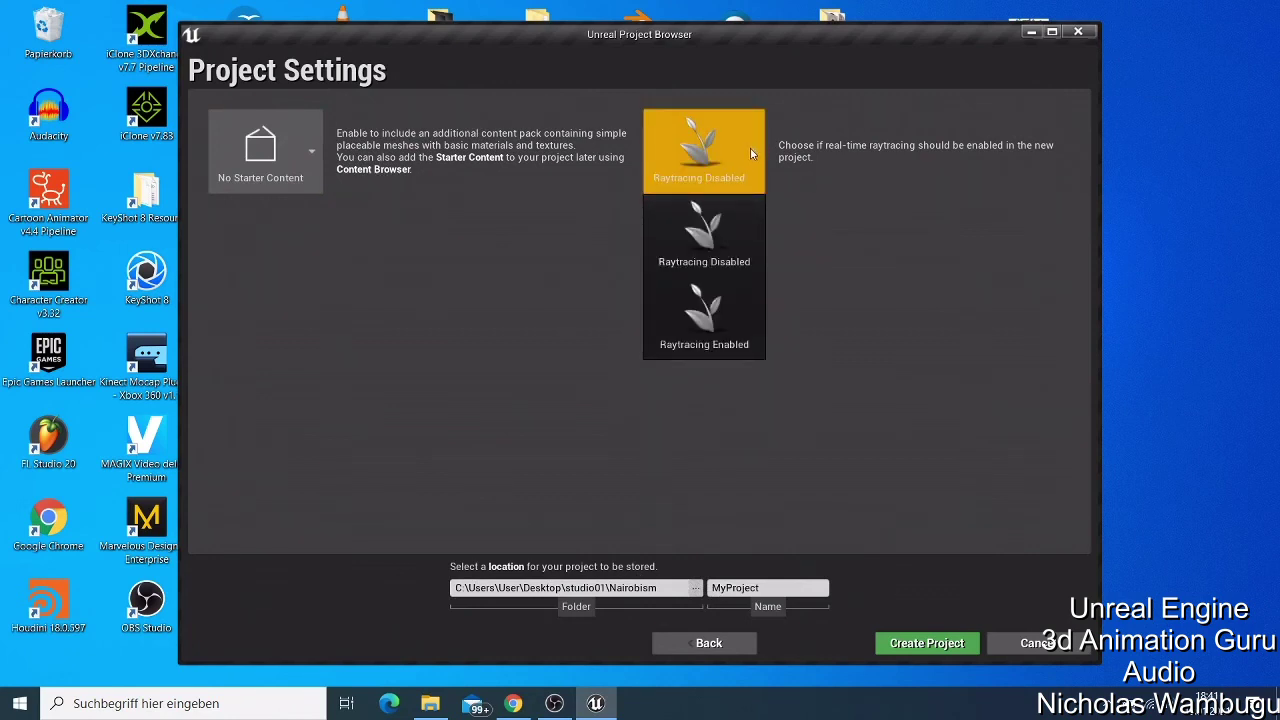
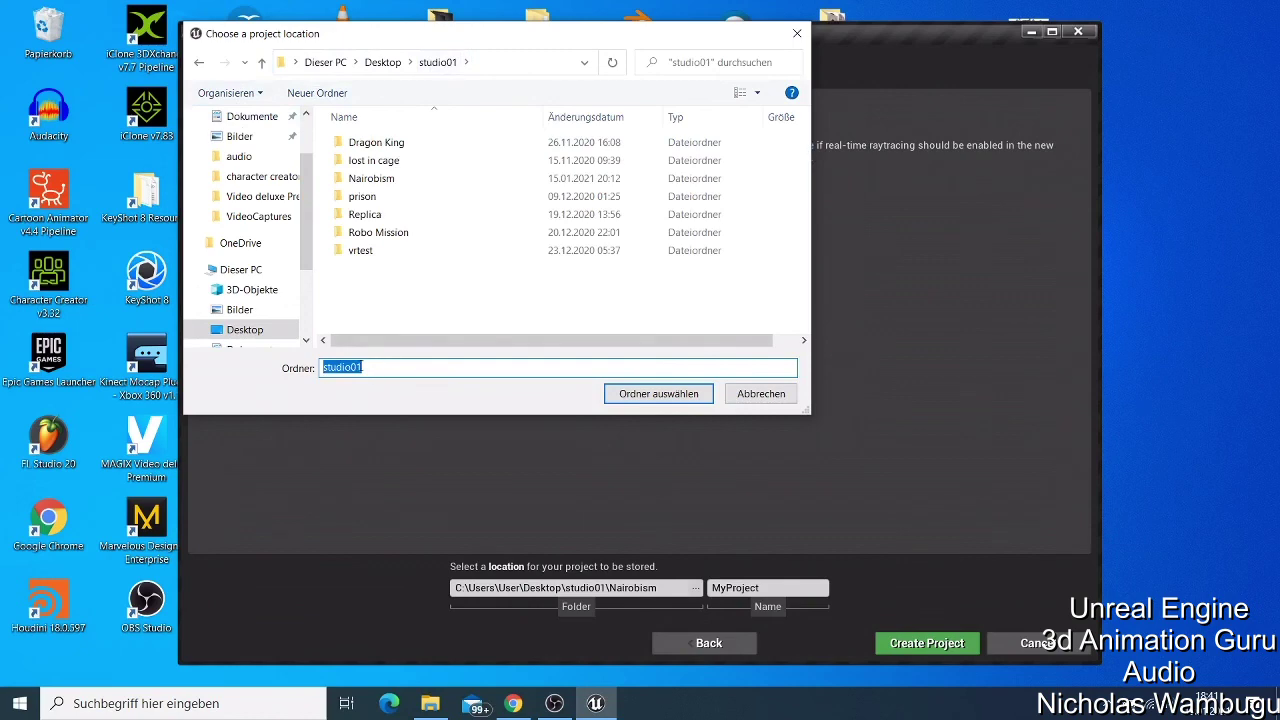
Step: Create a folder named "Unreal engine tutorial" inside studio01 and set it as the project location
left_click(337, 292)
right_click(348, 291)
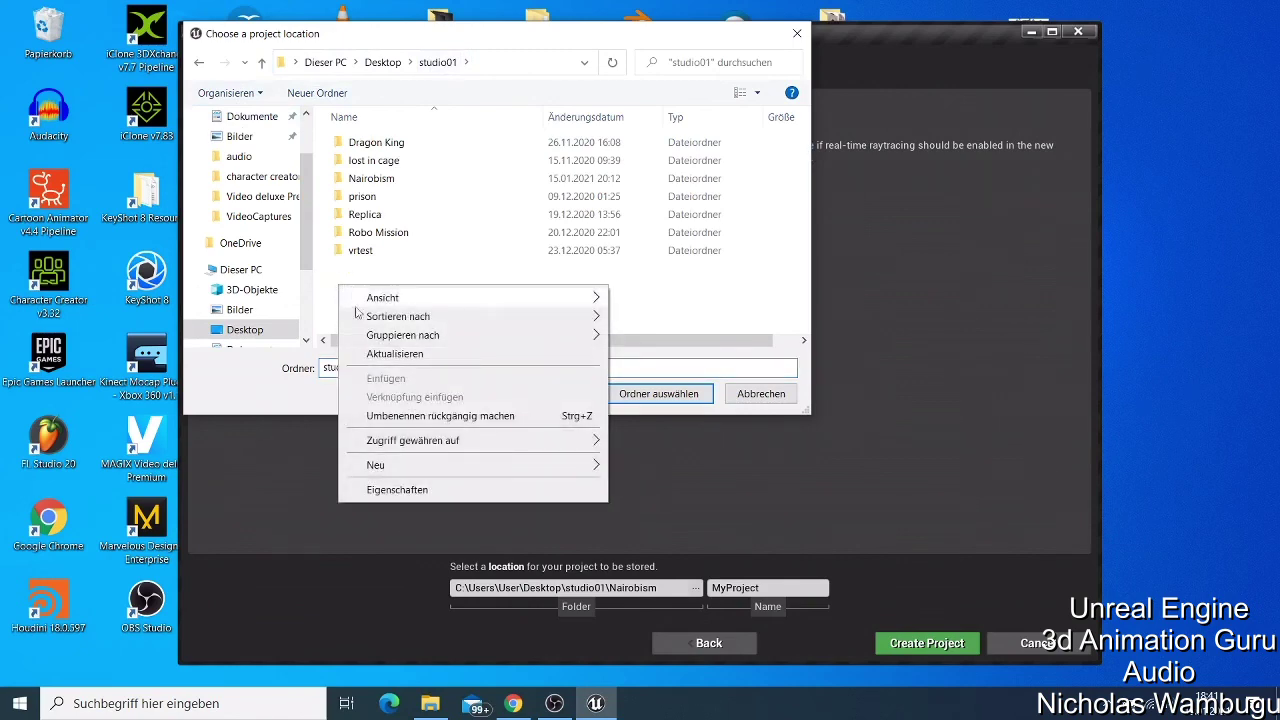
mouse_move(547, 470)
left_click(638, 474)
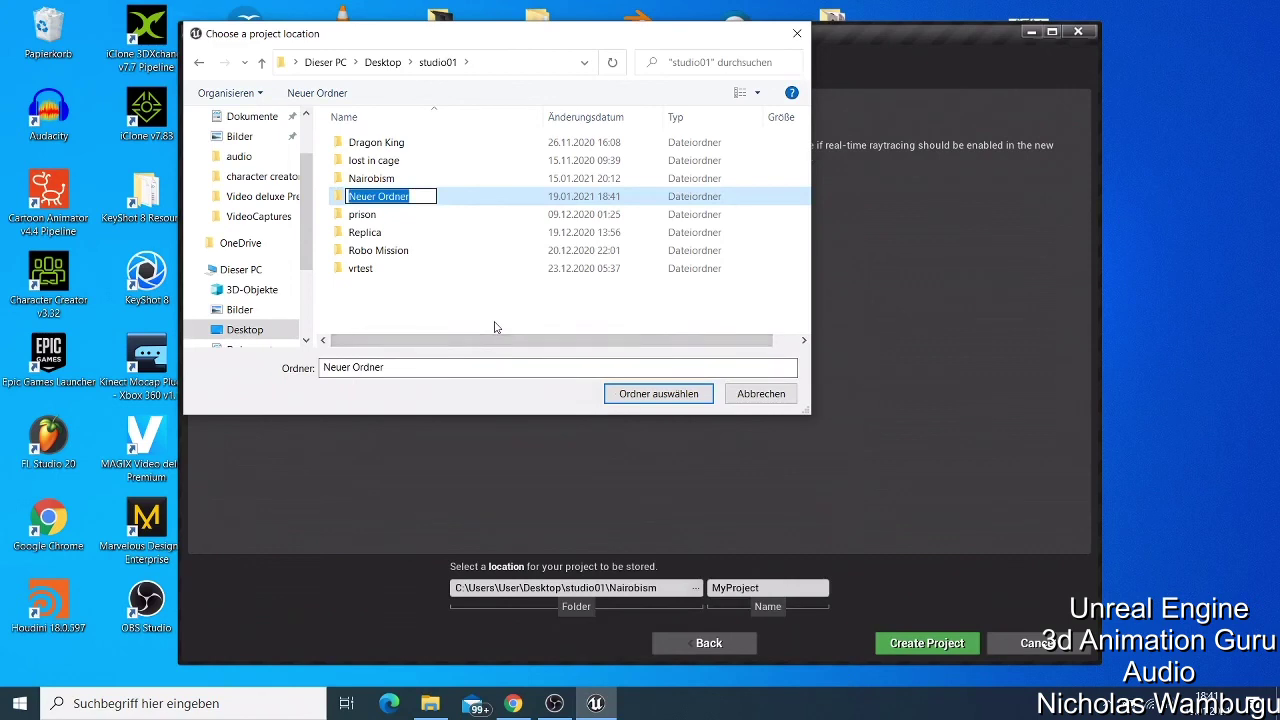
type("U")
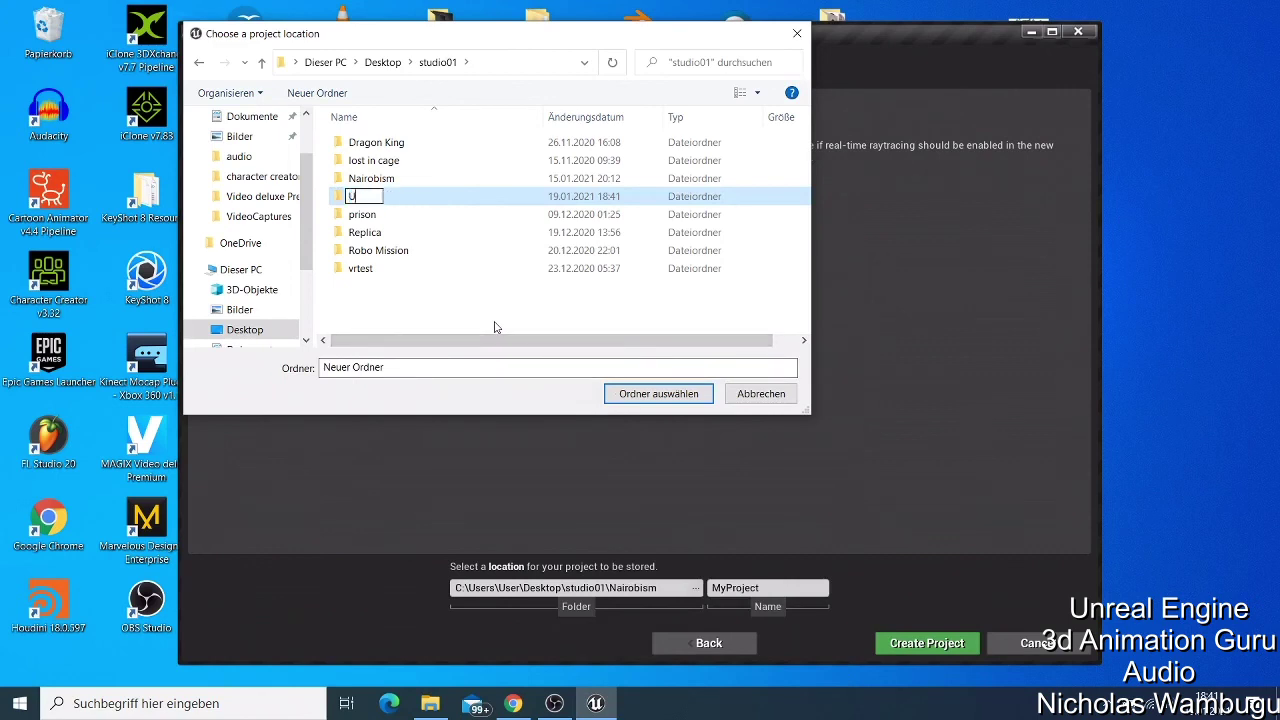
type("nreal engi")
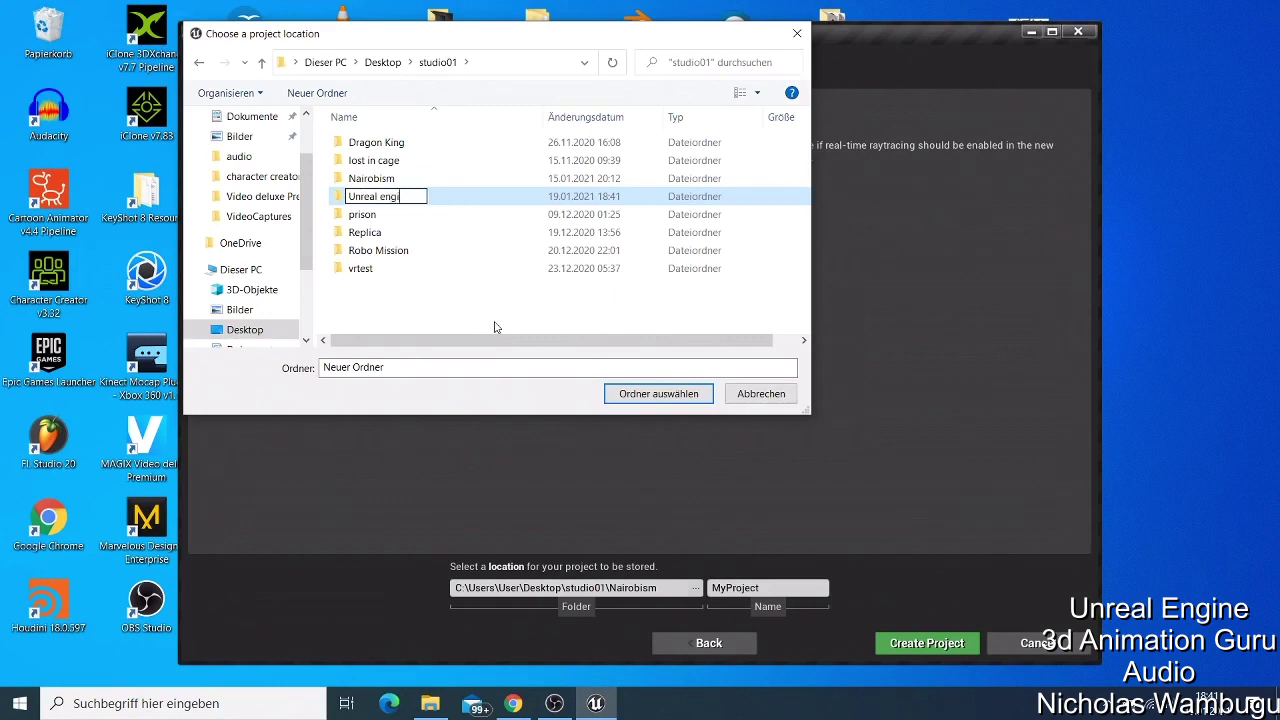
type("ne tutorial")
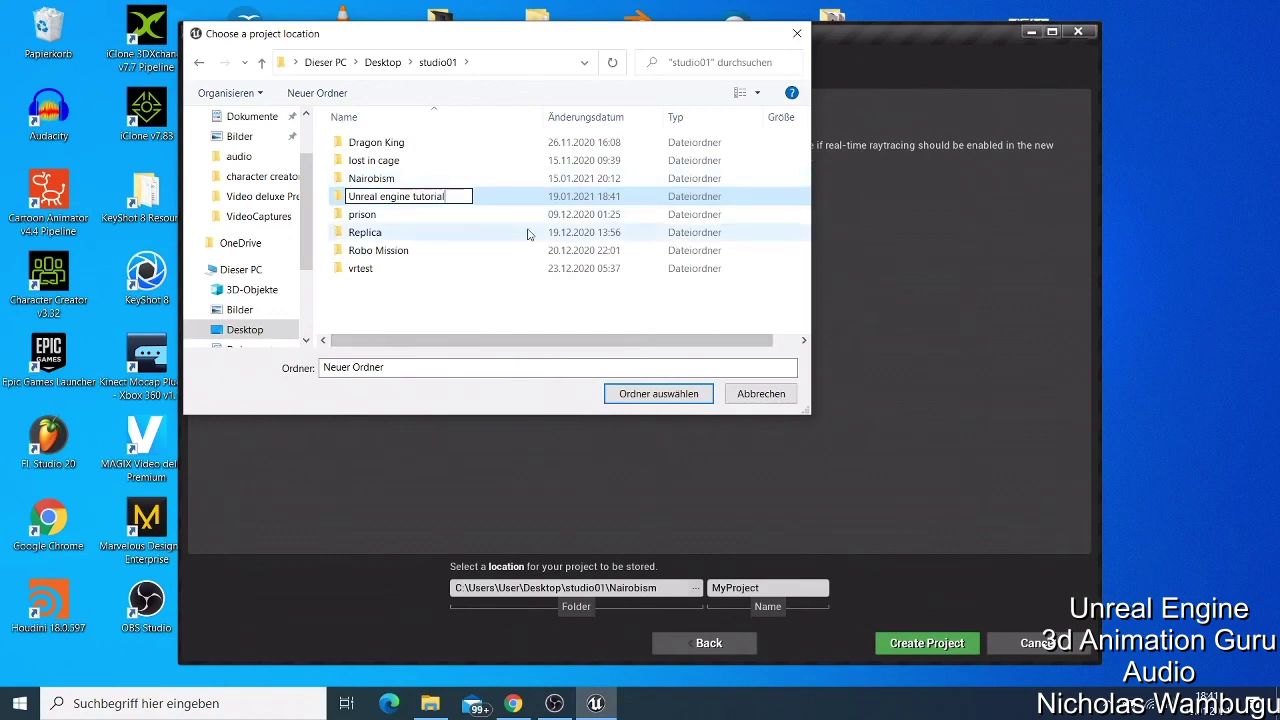
key("Return")
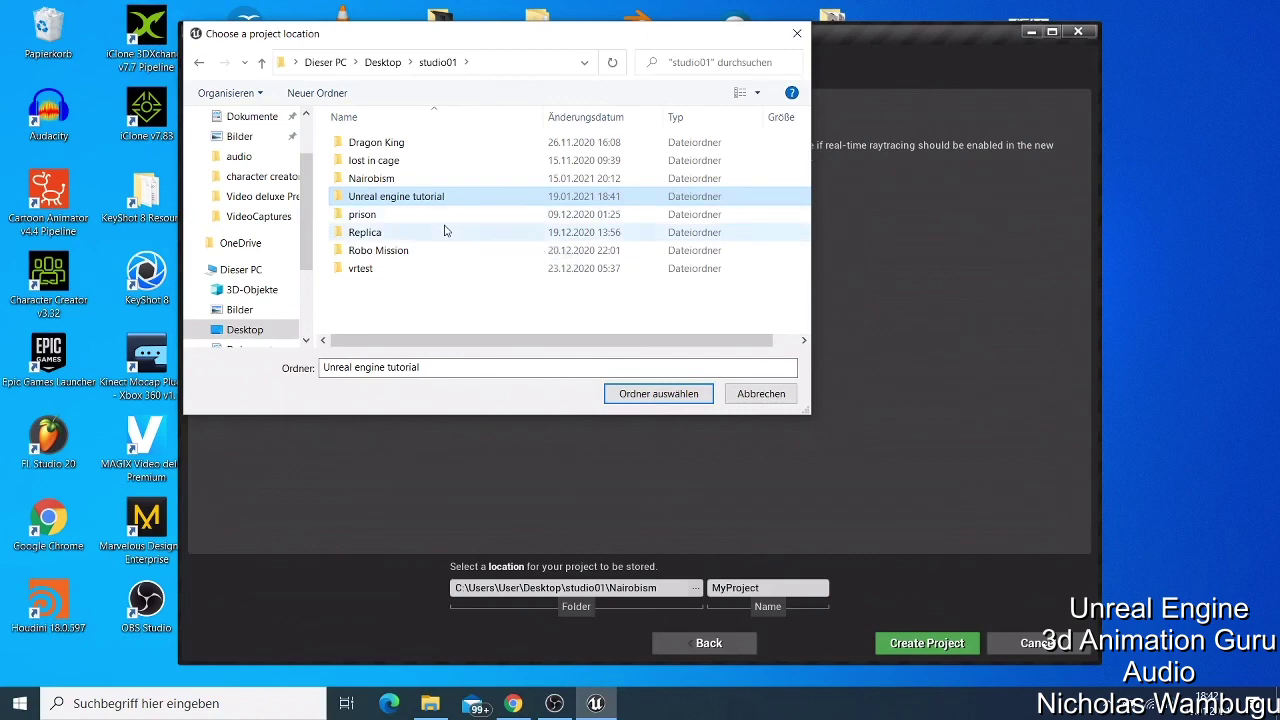
left_click(647, 396)
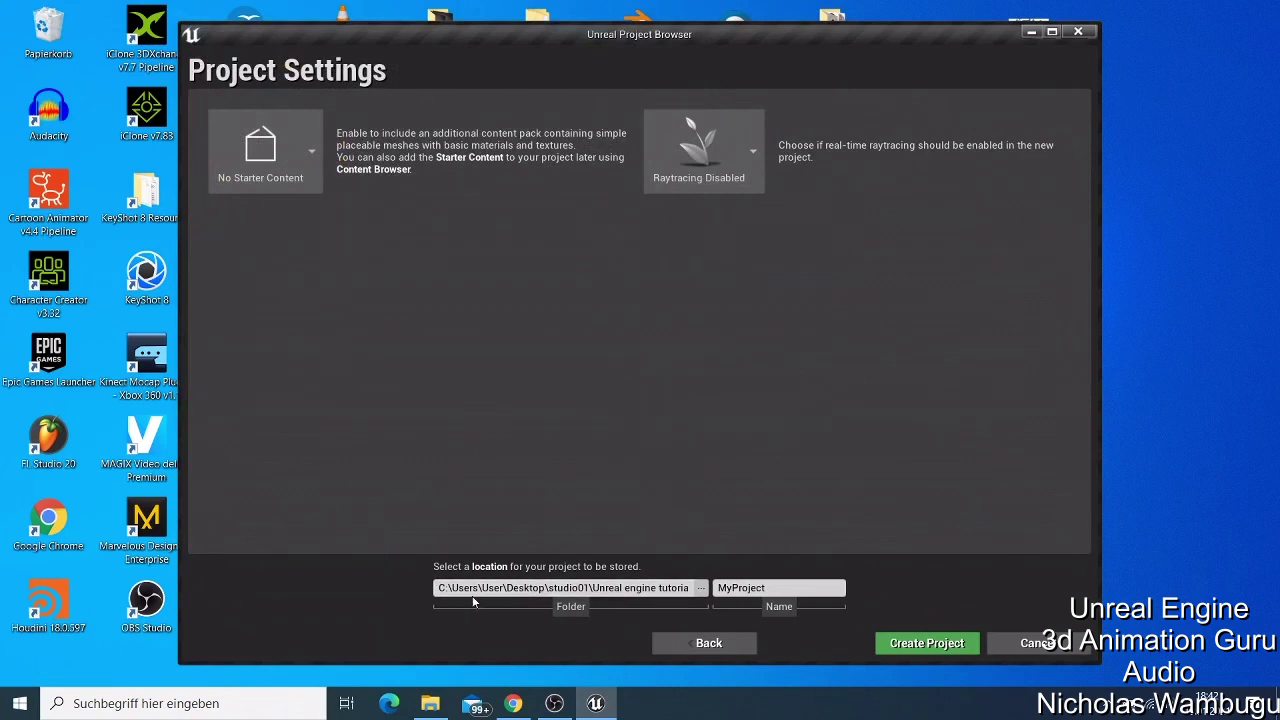
Step: Name the project UE4_Tut1, create it and accept the video memory use for the 2048 reflection capture resolution
left_click(760, 588)
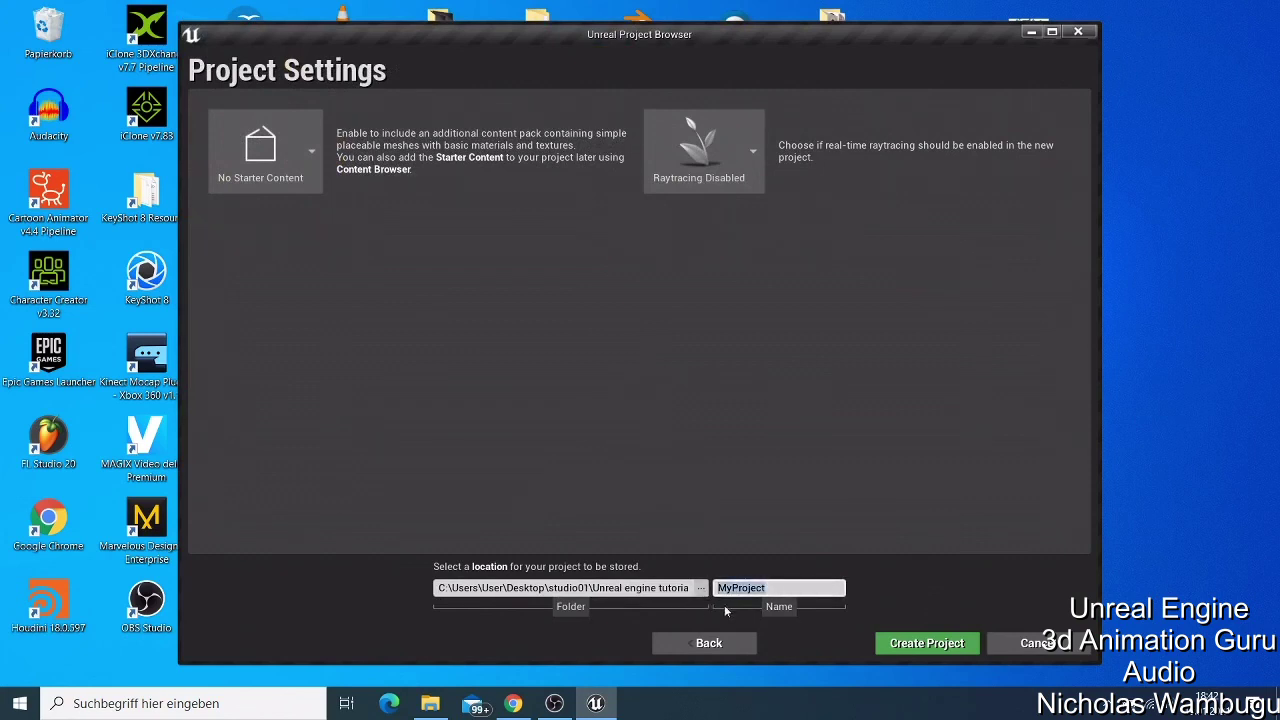
key("BackSpace")
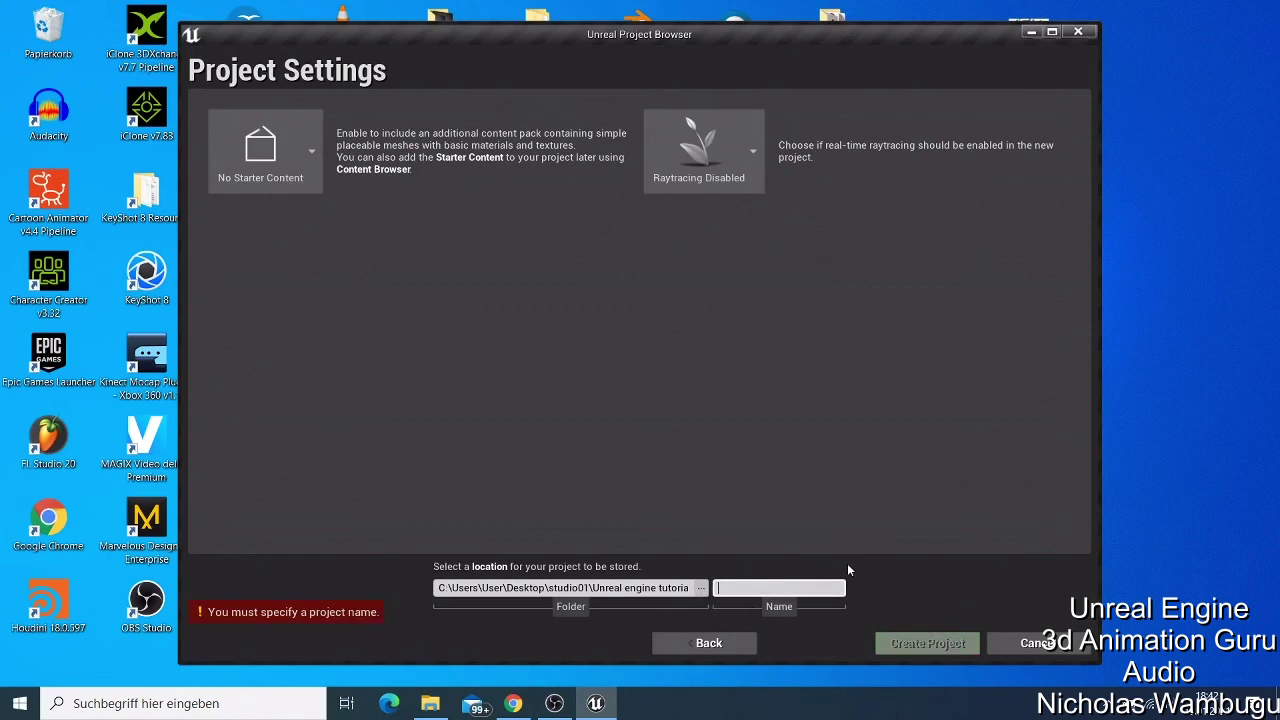
type("U")
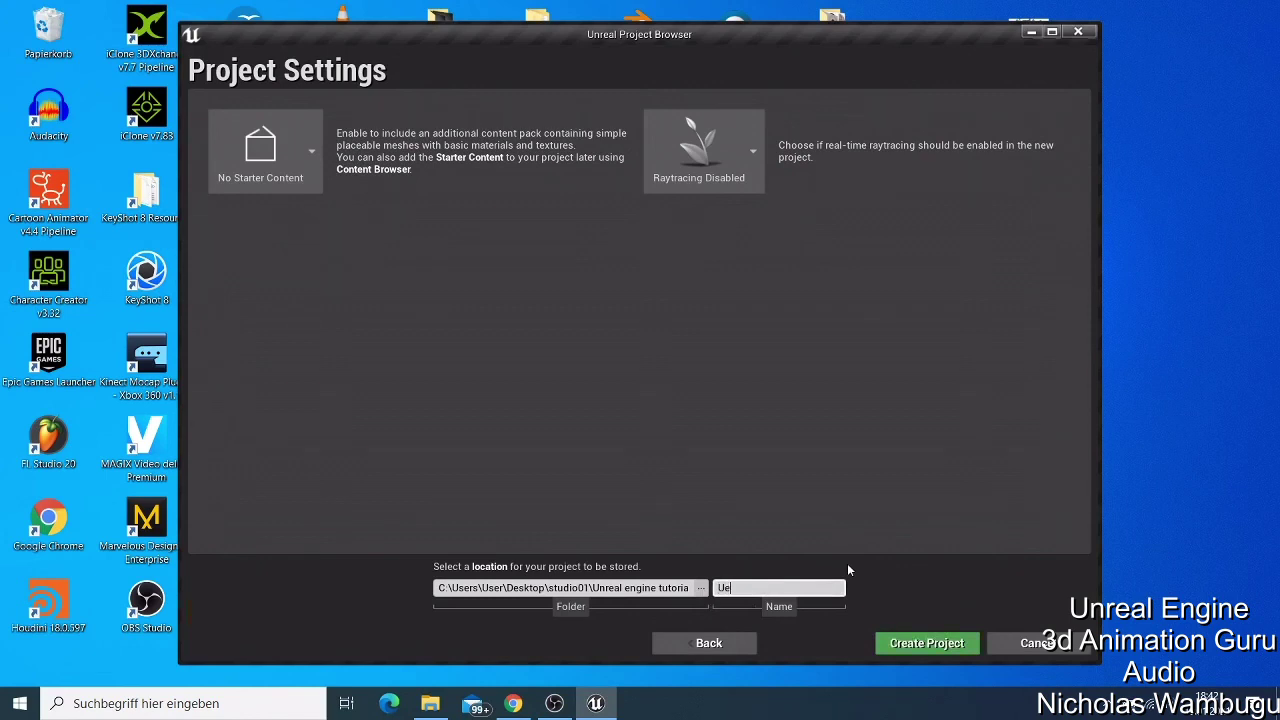
type("E4 t")
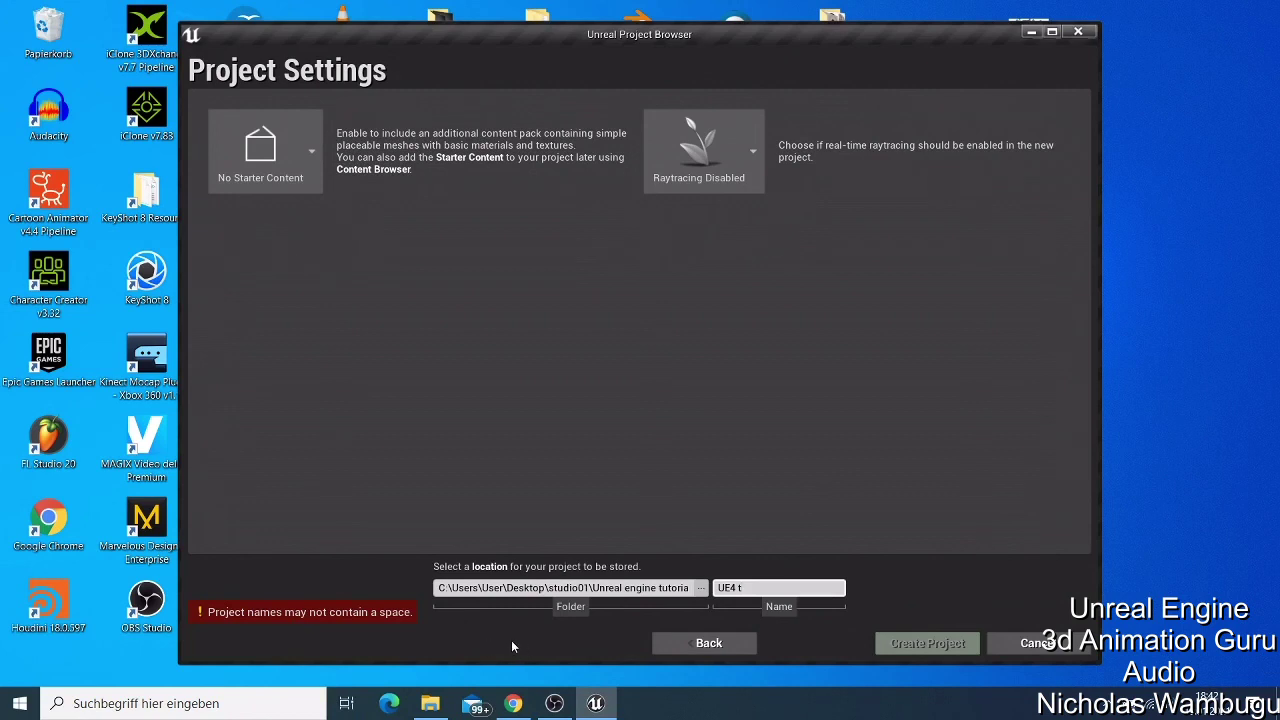
key("BackSpace")
key("BackSpace")
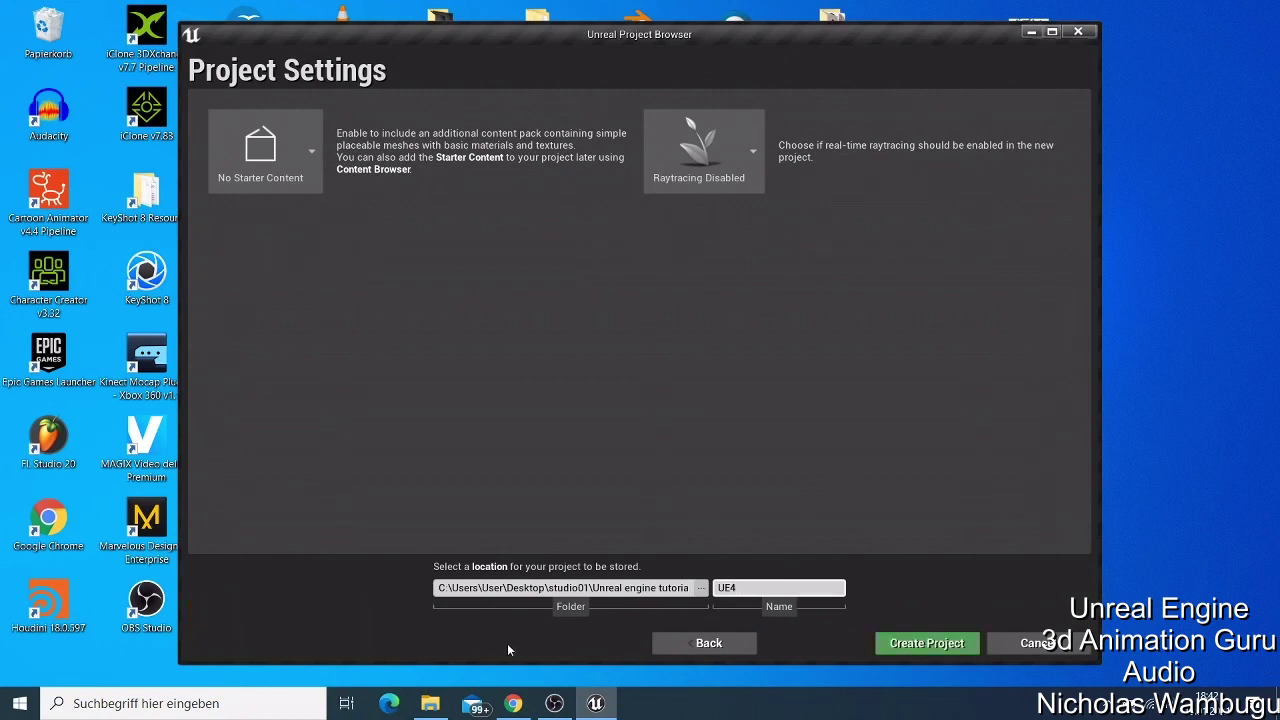
type("_Tut1")
left_click(928, 646)
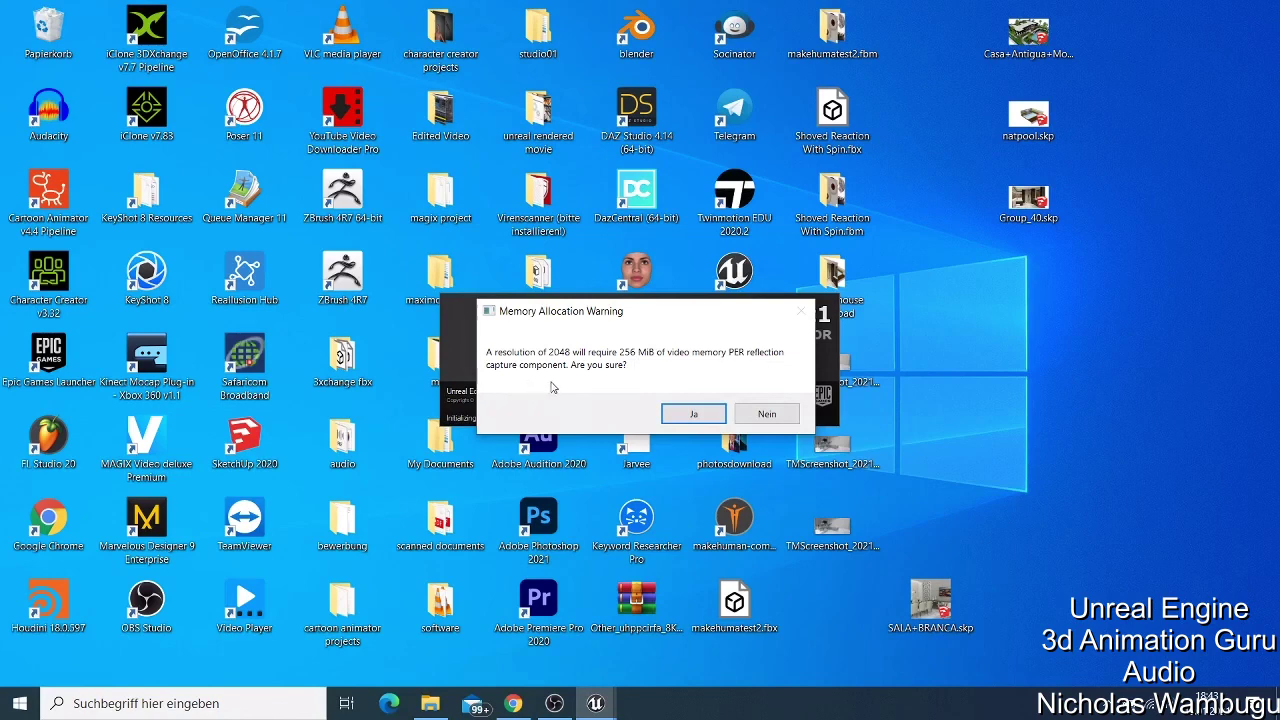
left_click(695, 416)
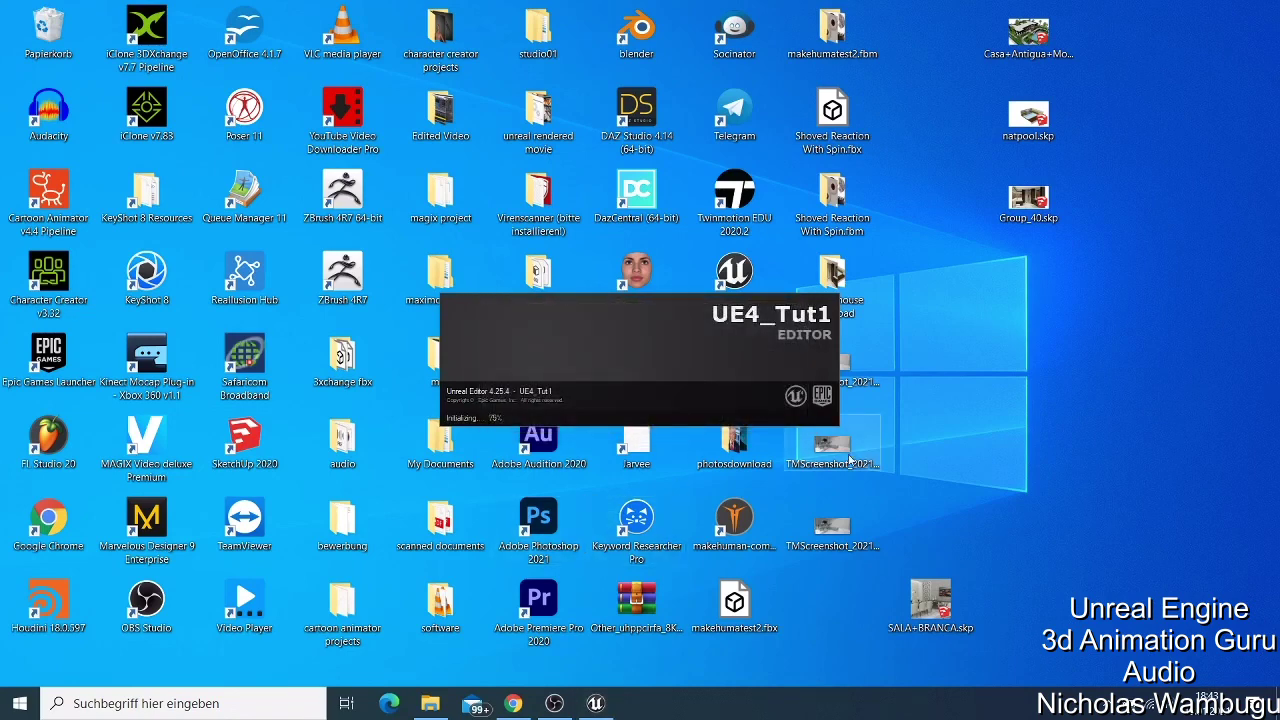